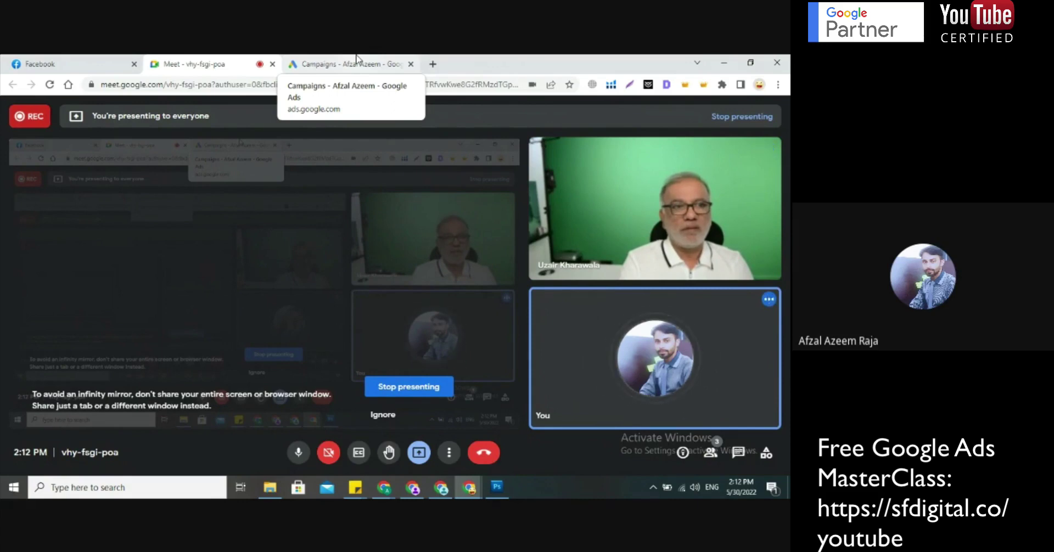
Switch to Google Ads and view the ad groups of the Amcon Consultants #2 campaign.
{"action": "left_click", "coordinate": [355, 60]}
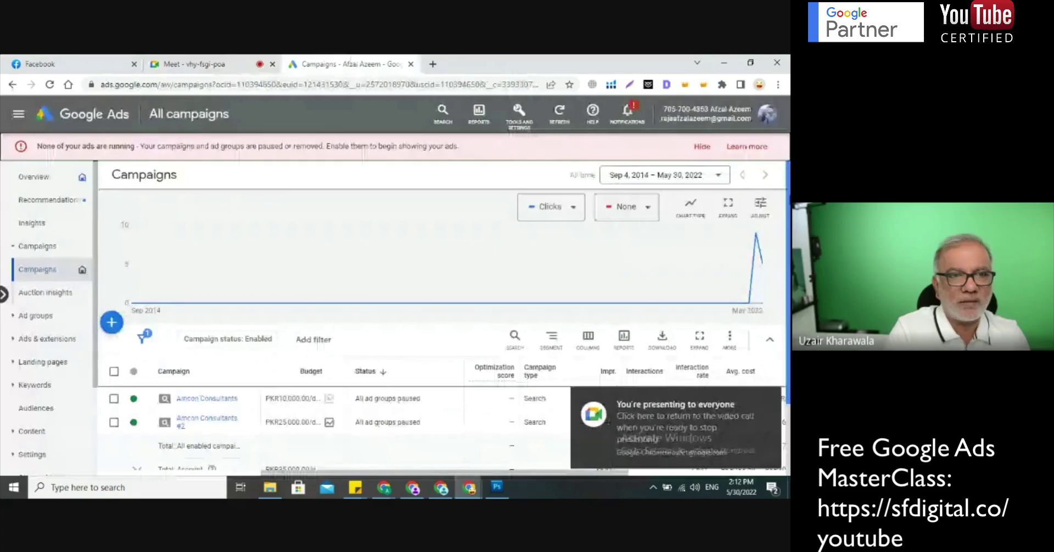
{"action": "scroll", "coordinate": [441, 285], "scroll_direction": "down", "scroll_amount": 2}
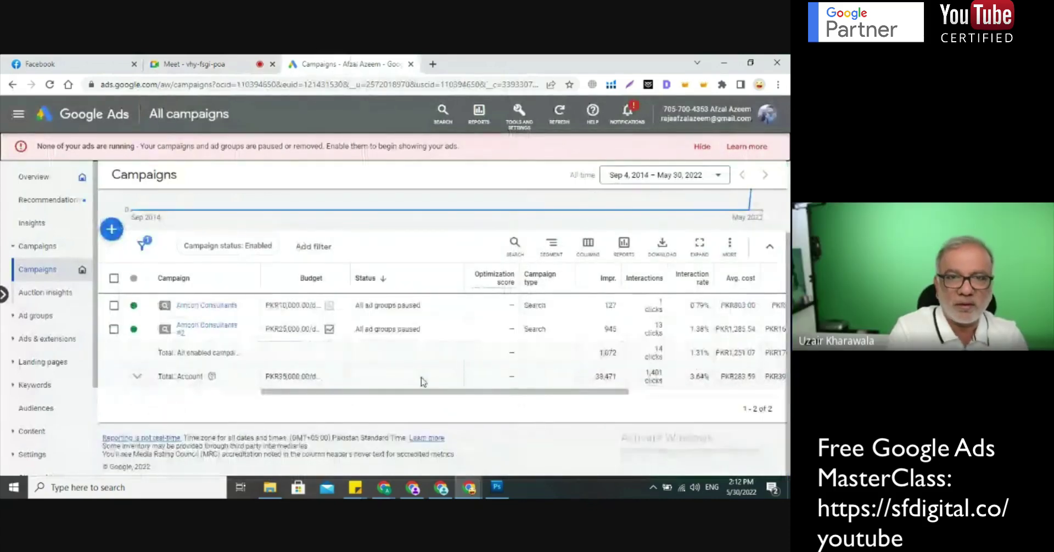
{"action": "left_click", "coordinate": [203, 327]}
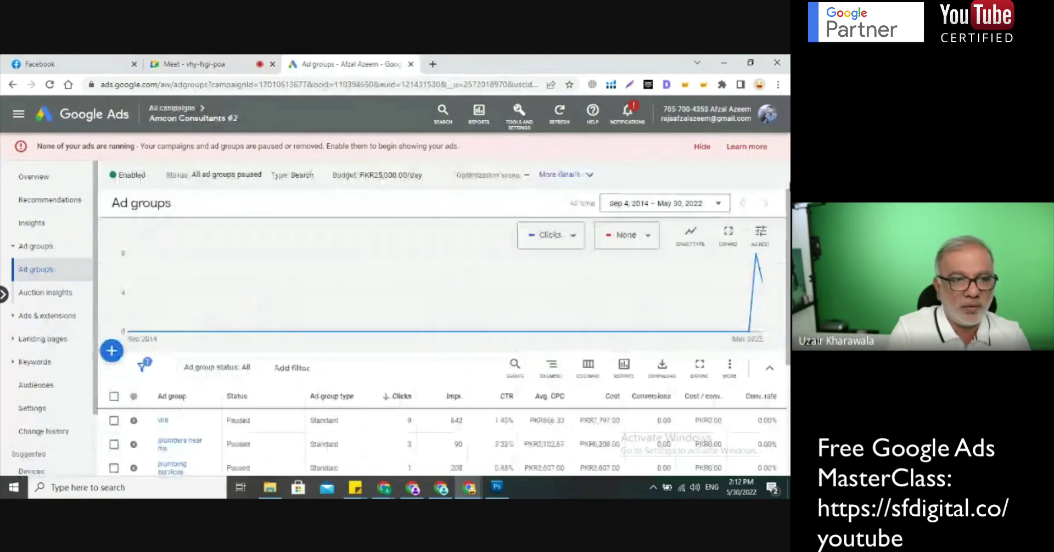
{"action": "scroll", "coordinate": [442, 330], "scroll_direction": "down", "scroll_amount": 1}
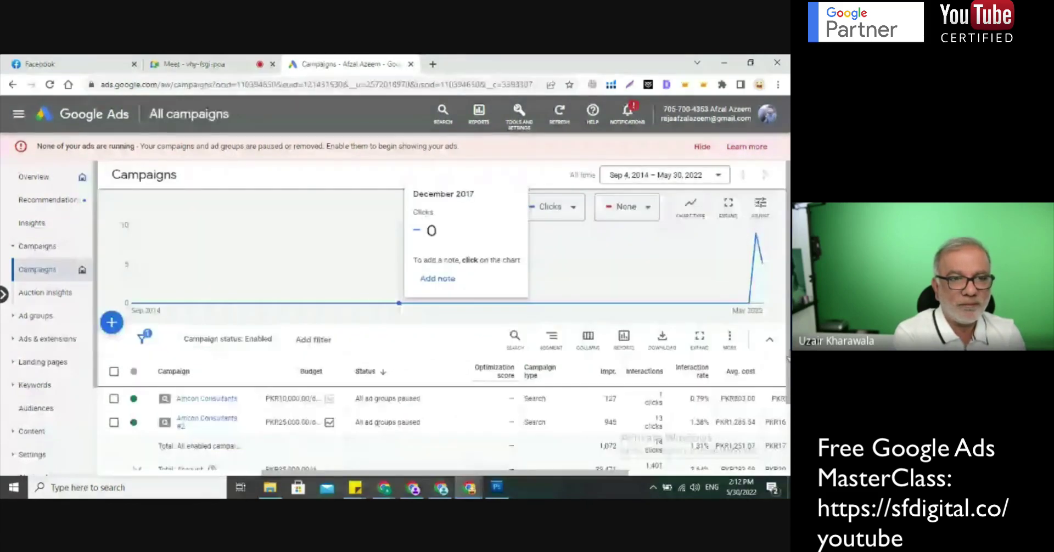
Review the budgets, status and performance of the enabled campaigns in the all-campaigns list.
{"action": "scroll", "coordinate": [463, 341], "scroll_direction": "down", "scroll_amount": 3}
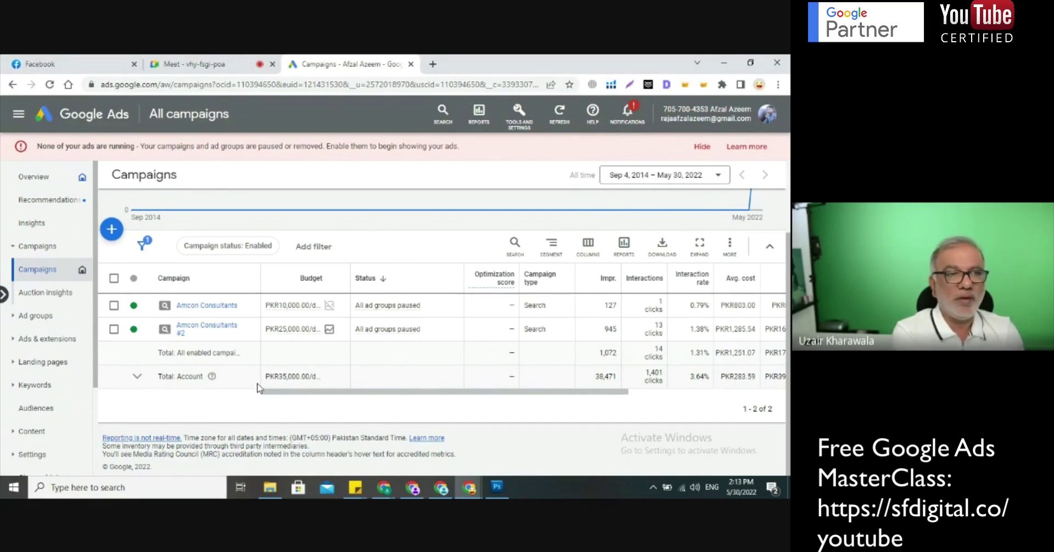
{"action": "left_click_drag", "start_coordinate": [300, 396], "coordinate": [268, 414]}
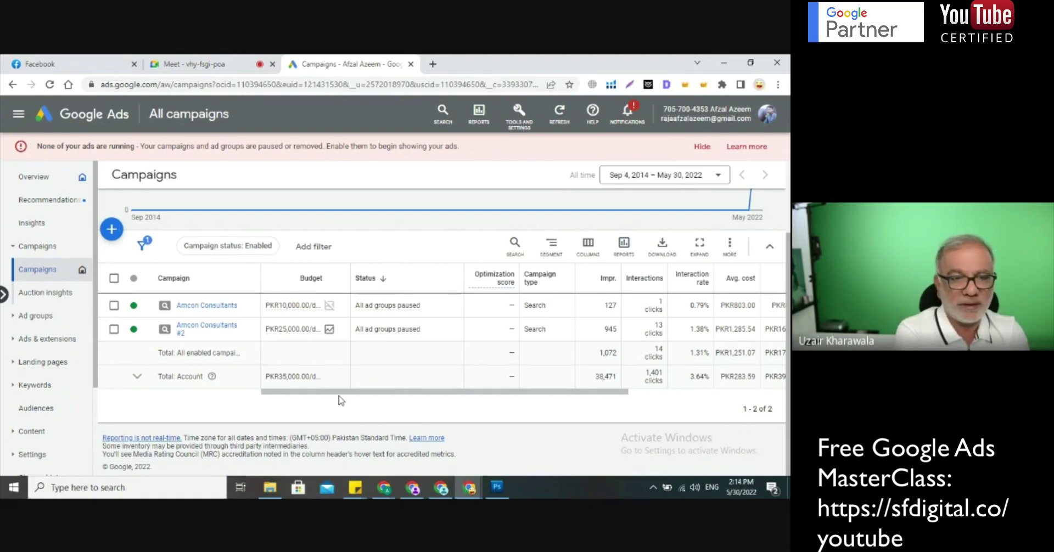
{"action": "left_click_drag", "start_coordinate": [341, 393], "coordinate": [285, 400]}
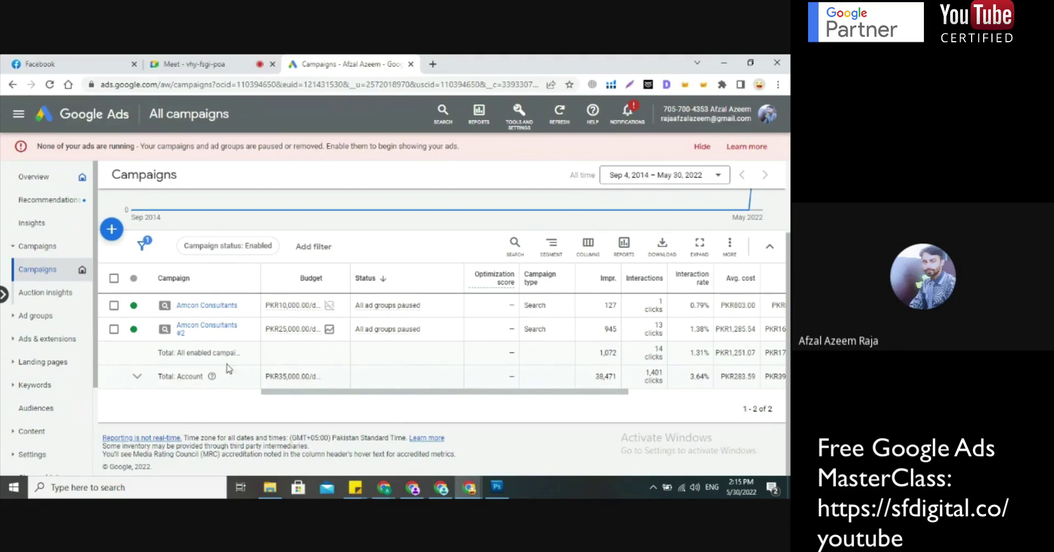
Open the plumbing services ad group in the Amcon Consultants #2 campaign and display its ads.
{"action": "left_click", "coordinate": [204, 329]}
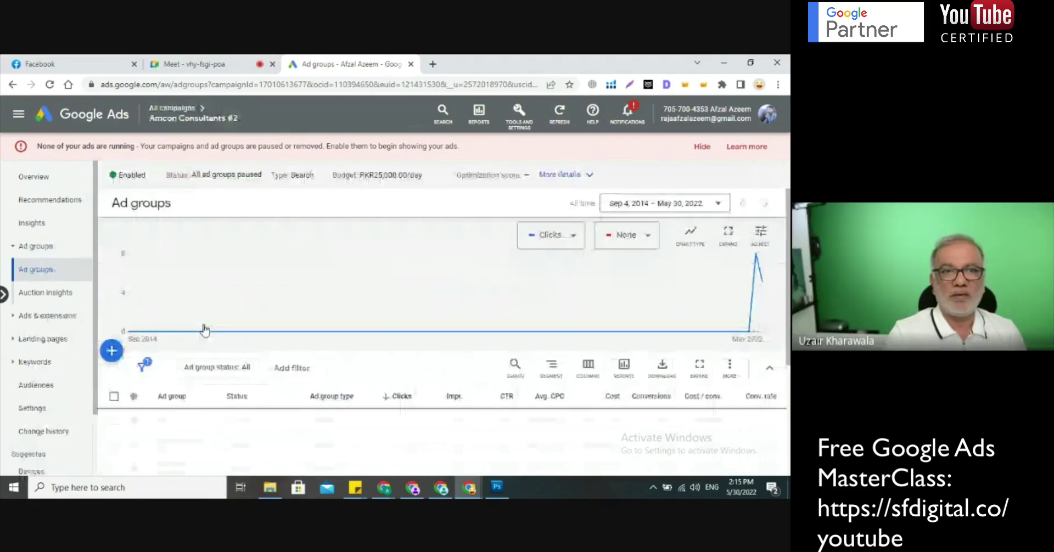
{"action": "left_click", "coordinate": [172, 311]}
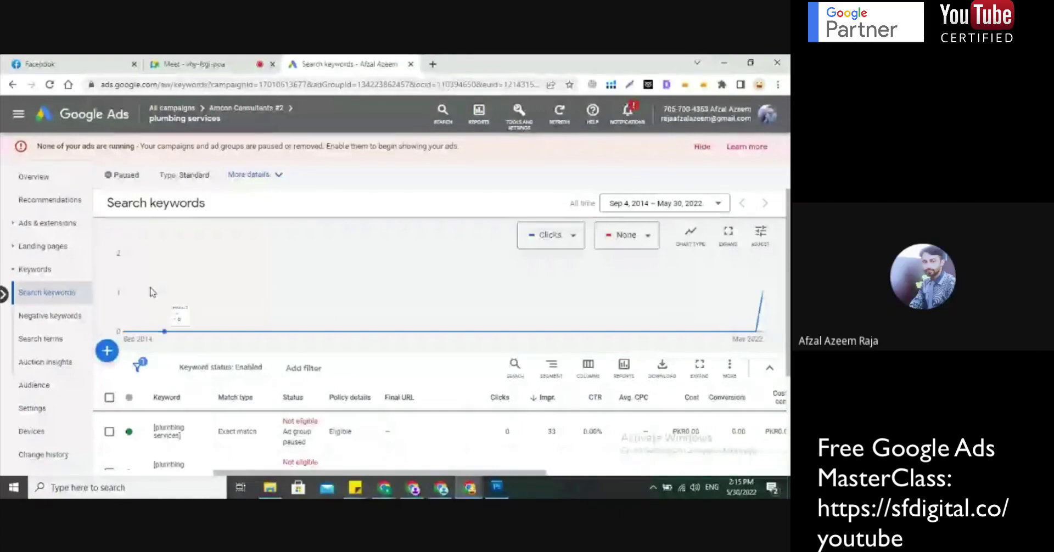
{"action": "left_click", "coordinate": [66, 222]}
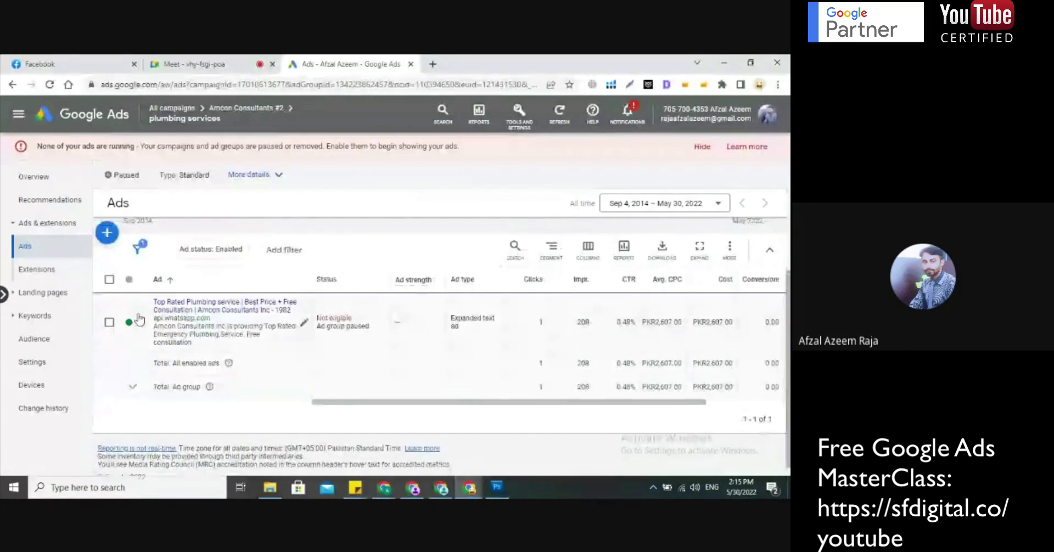
Open the Top Rated Plumbing service ad's landing page, view it, and close it again.
{"action": "left_click", "coordinate": [239, 310]}
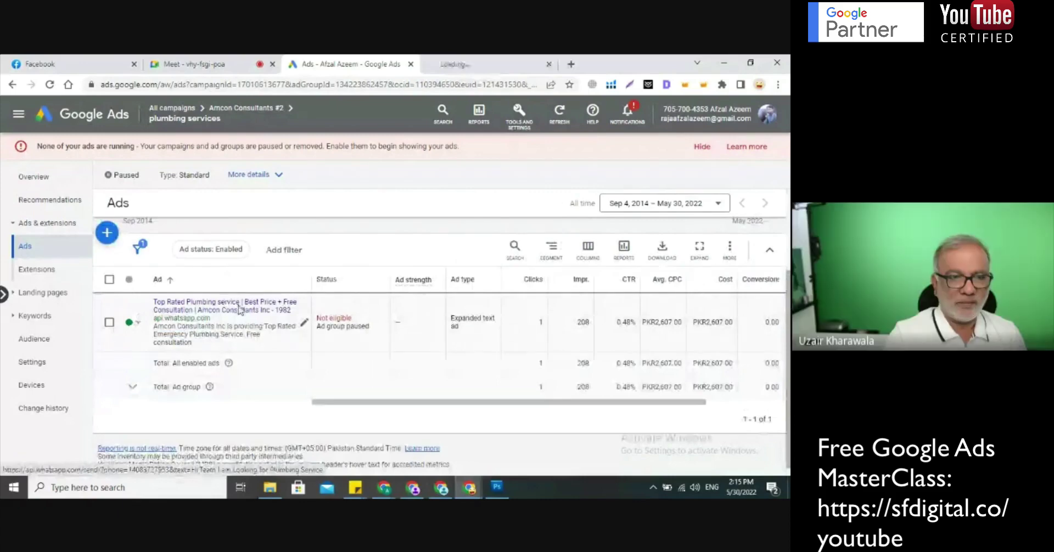
{"action": "left_click", "coordinate": [529, 58]}
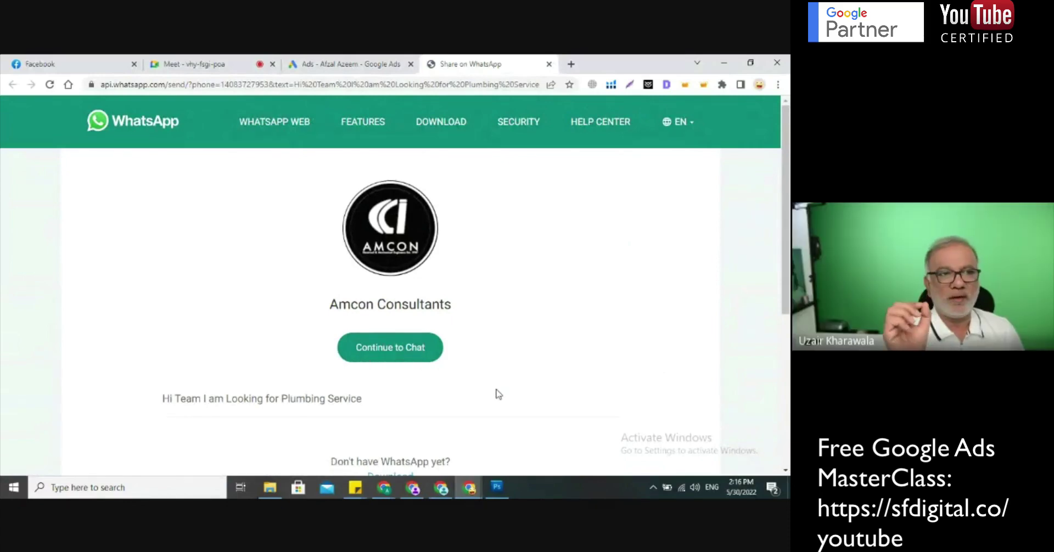
{"action": "left_click", "coordinate": [549, 64]}
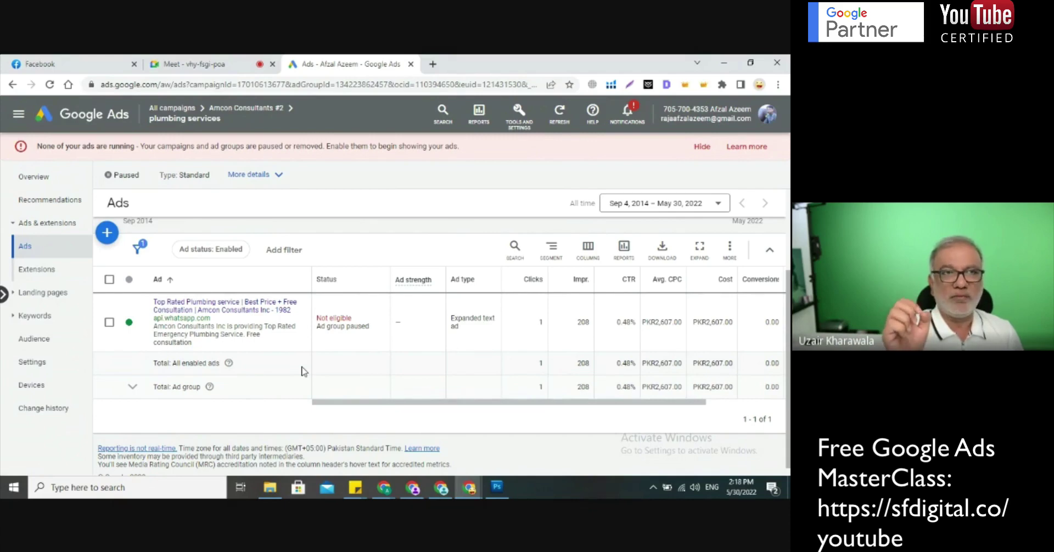
{"action": "left_click", "coordinate": [433, 65]}
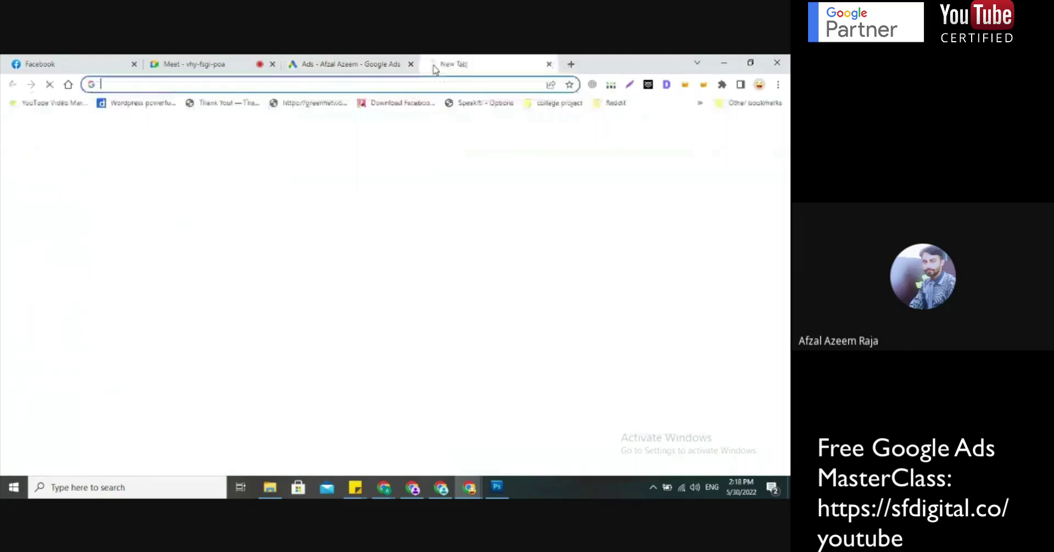
{"action": "type", "text": "a"}
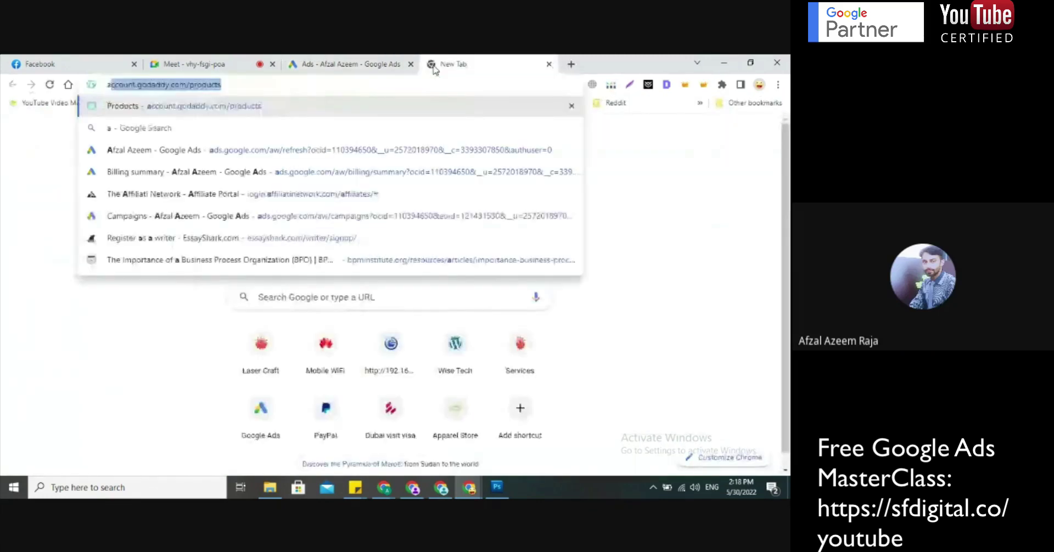
{"action": "type", "text": "mcon"}
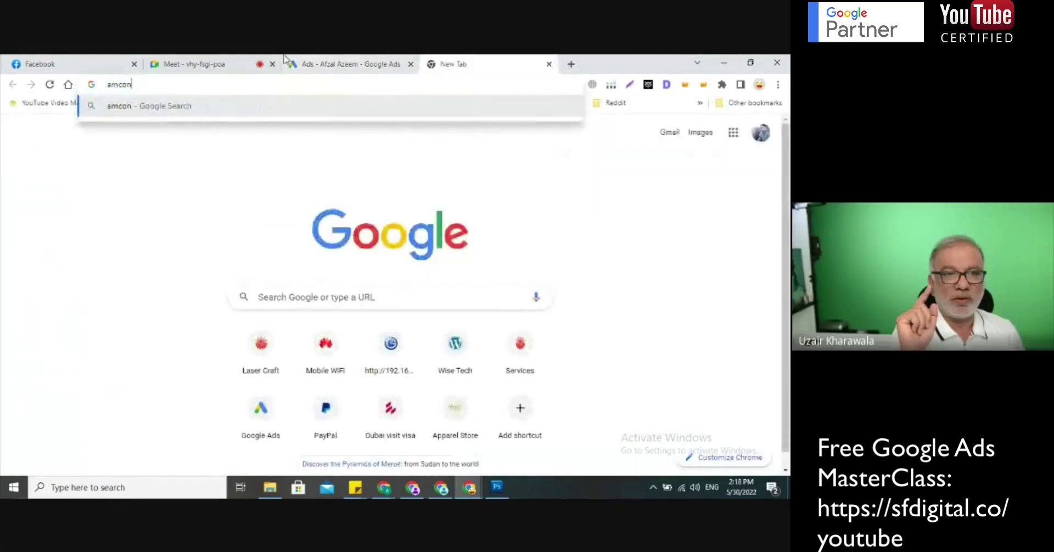
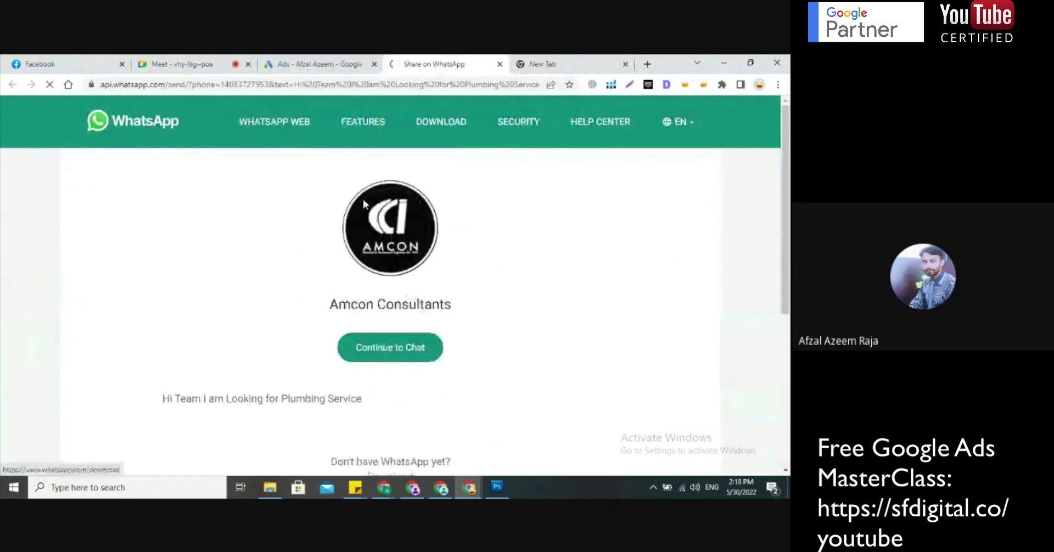
Continue from the ad's landing page to the Amcon Consultants chat using WhatsApp Web.
{"action": "left_click", "coordinate": [387, 348]}
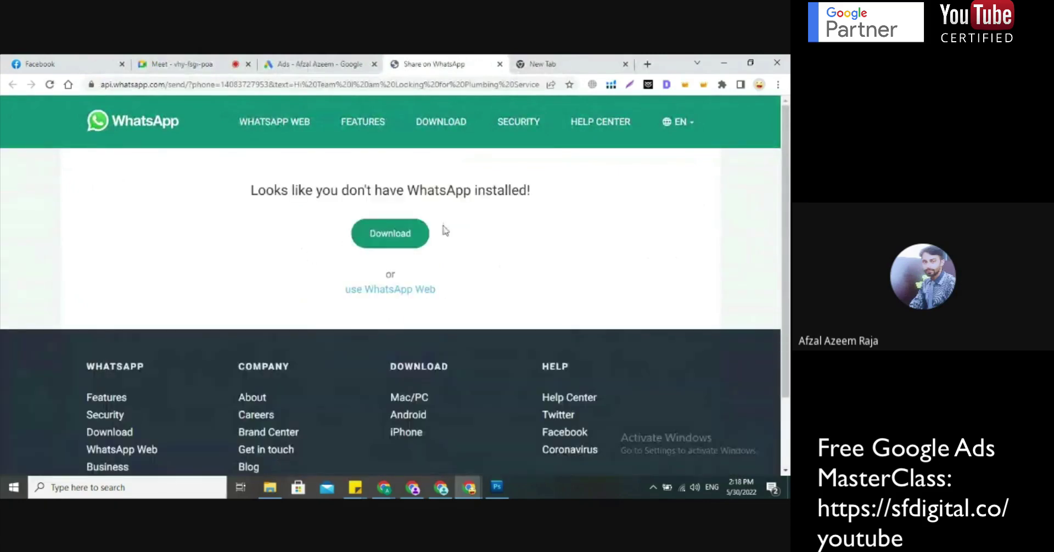
{"action": "left_click", "coordinate": [378, 289]}
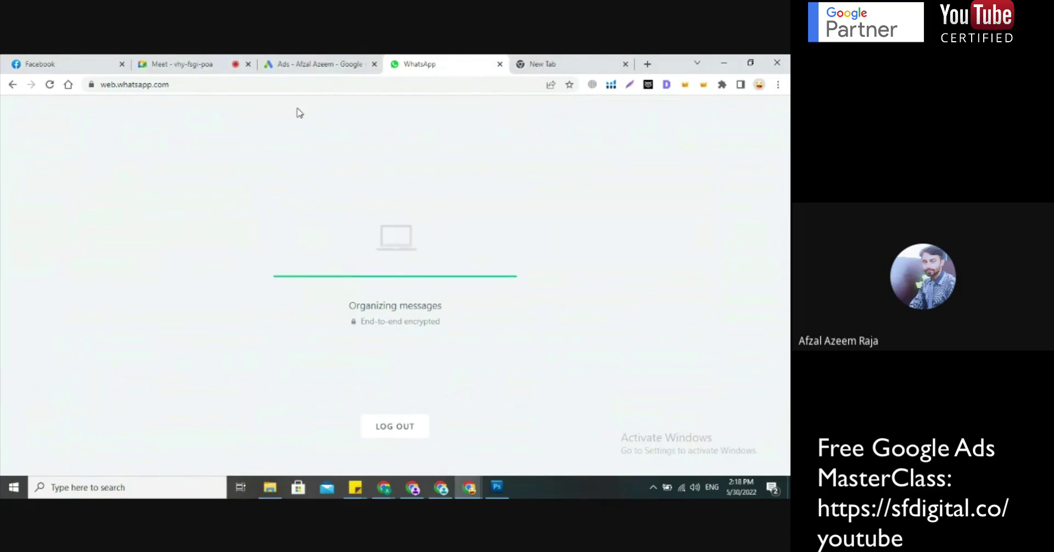
{"action": "left_click", "coordinate": [193, 60]}
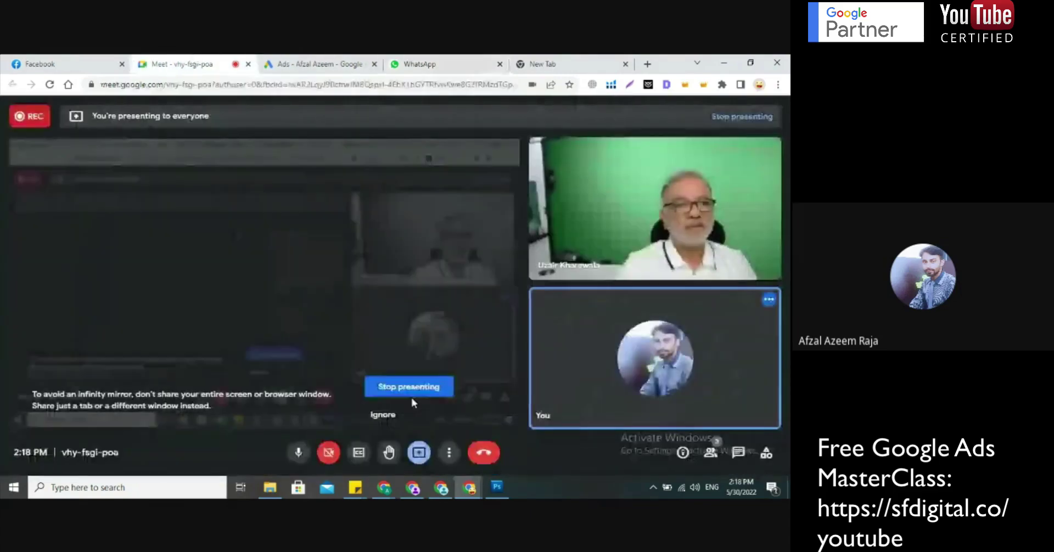
{"action": "left_click", "coordinate": [420, 64]}
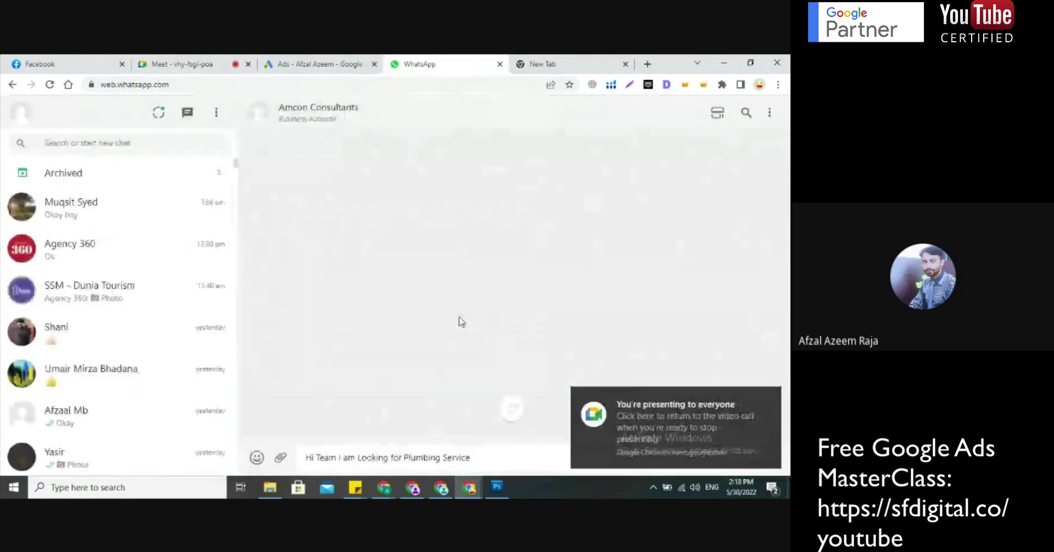
Open the Amcon Consultants contact info in WhatsApp and follow the website link in the business profile.
{"action": "left_click", "coordinate": [307, 114]}
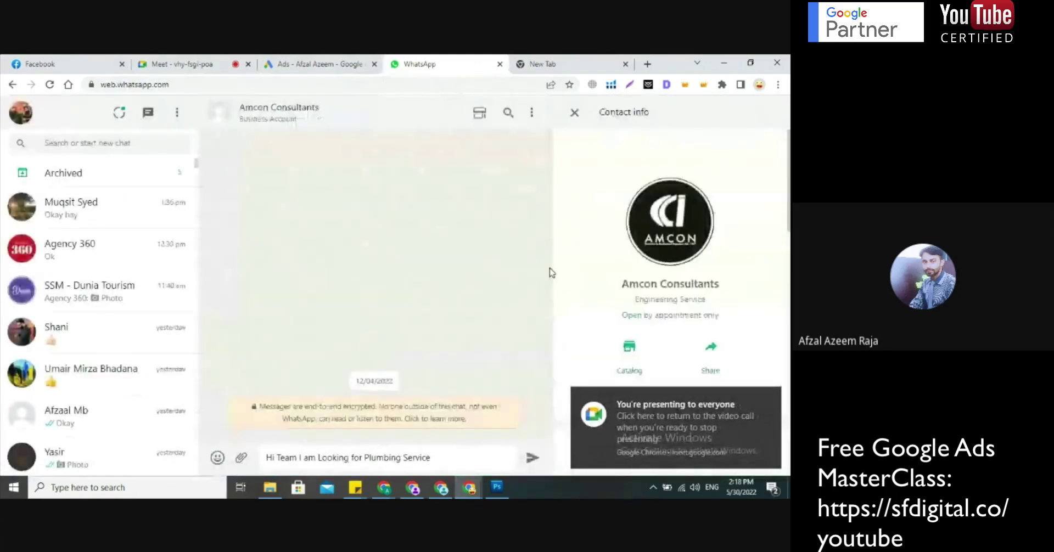
{"action": "scroll", "coordinate": [670, 275], "scroll_direction": "down", "scroll_amount": 5}
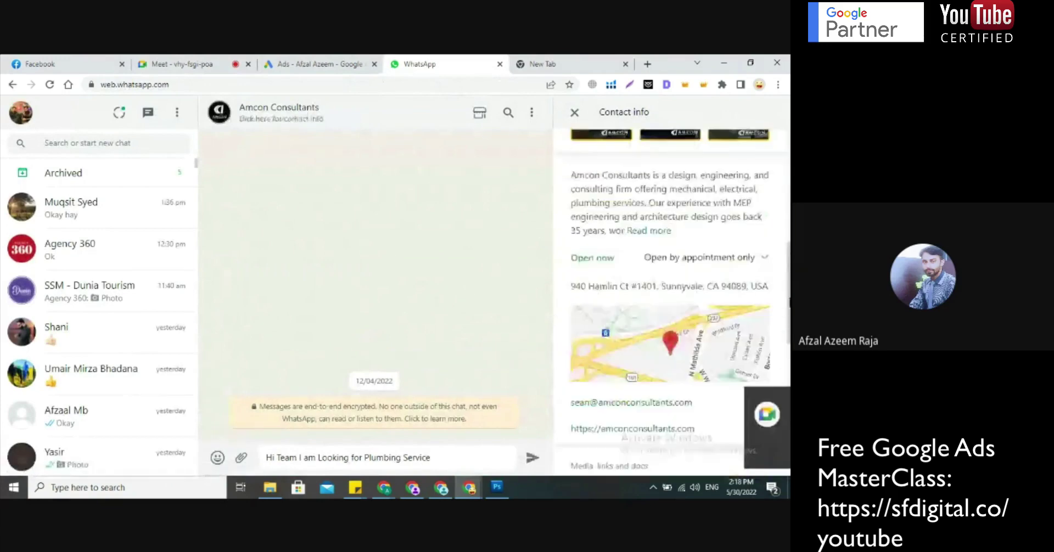
{"action": "scroll", "coordinate": [625, 279], "scroll_direction": "down", "scroll_amount": 3}
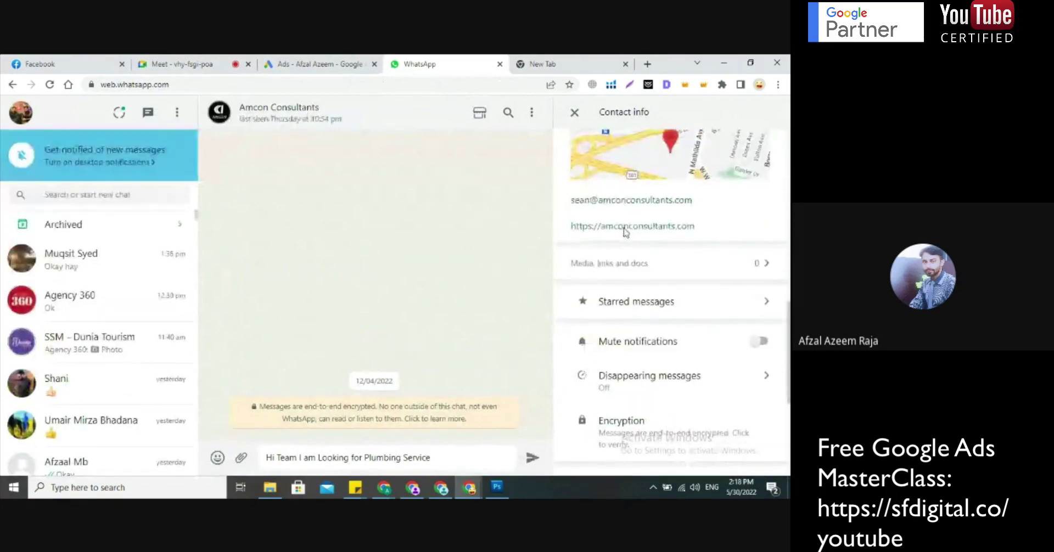
{"action": "left_click", "coordinate": [625, 229]}
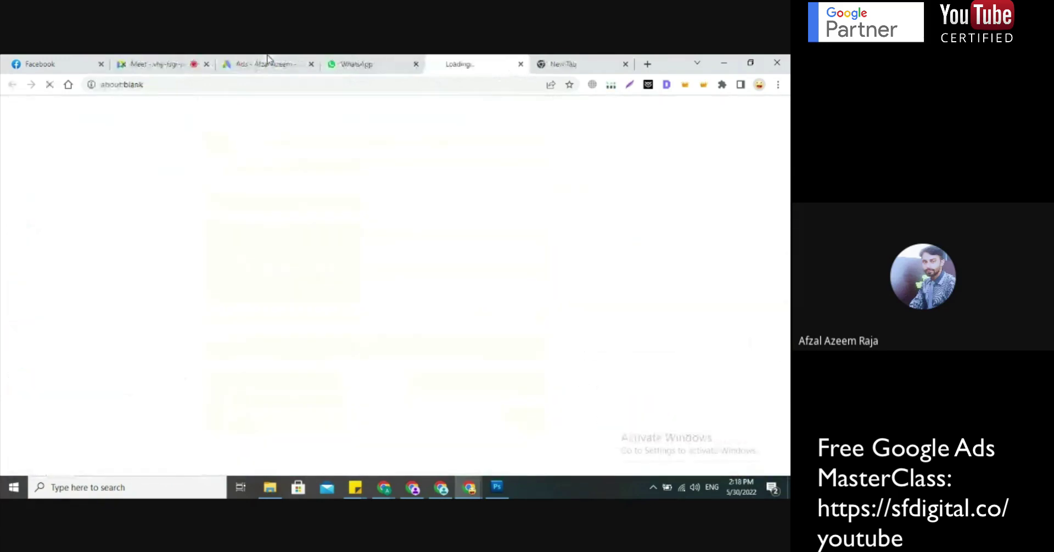
Close the WhatsApp page, discarding the unsent message, and the unused blank page, leaving the Amcon website open.
{"action": "left_click", "coordinate": [417, 65]}
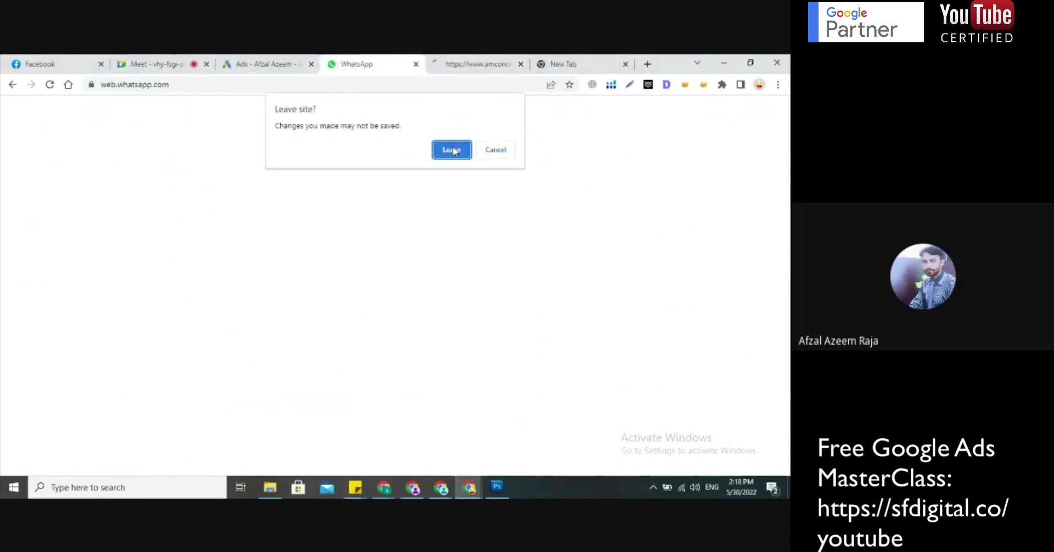
{"action": "left_click", "coordinate": [464, 152]}
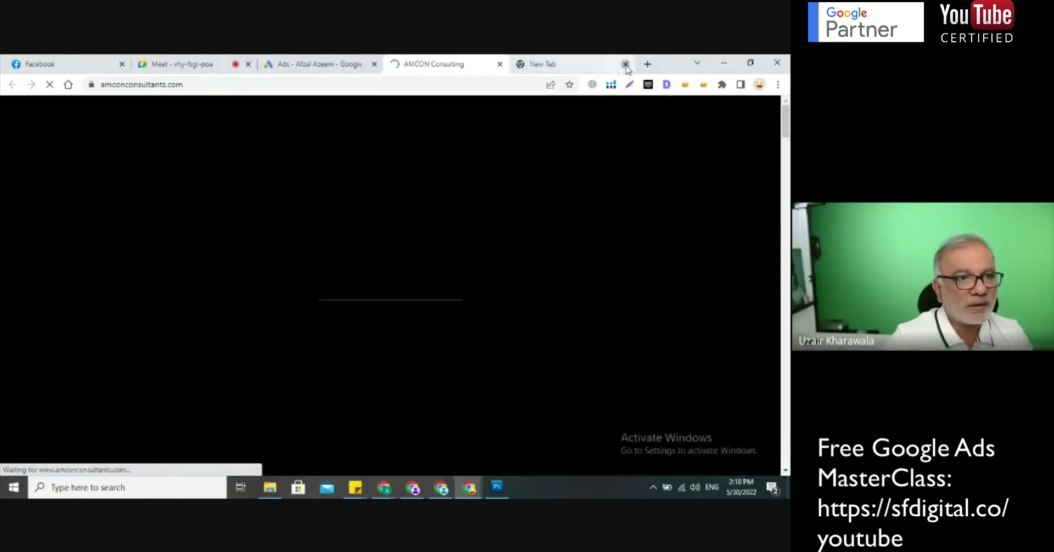
{"action": "left_click", "coordinate": [625, 63]}
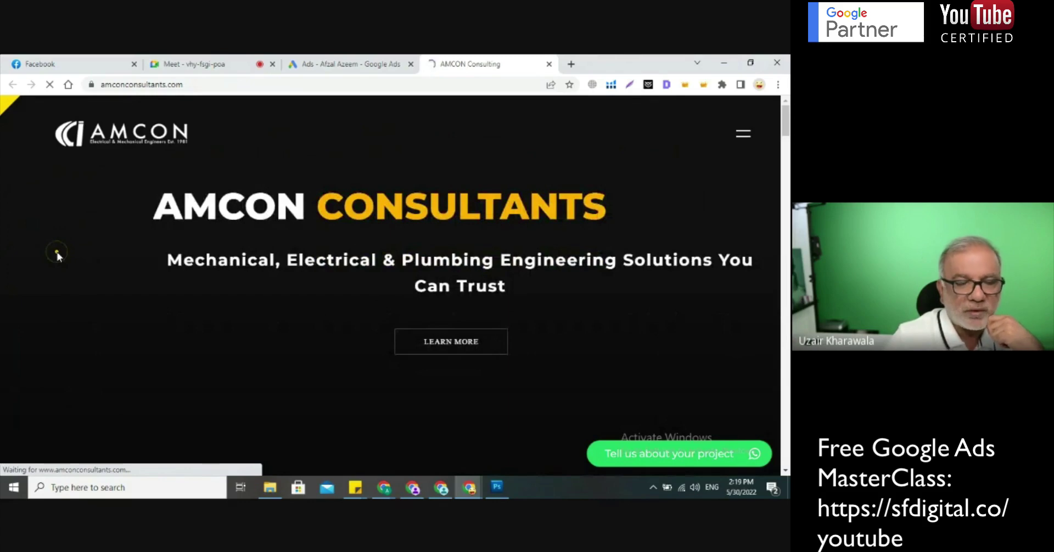
Examine the Amcon Consultants home page, reading the company introduction and the What We Do services section.
{"action": "scroll", "coordinate": [58, 256], "scroll_direction": "down", "scroll_amount": 4}
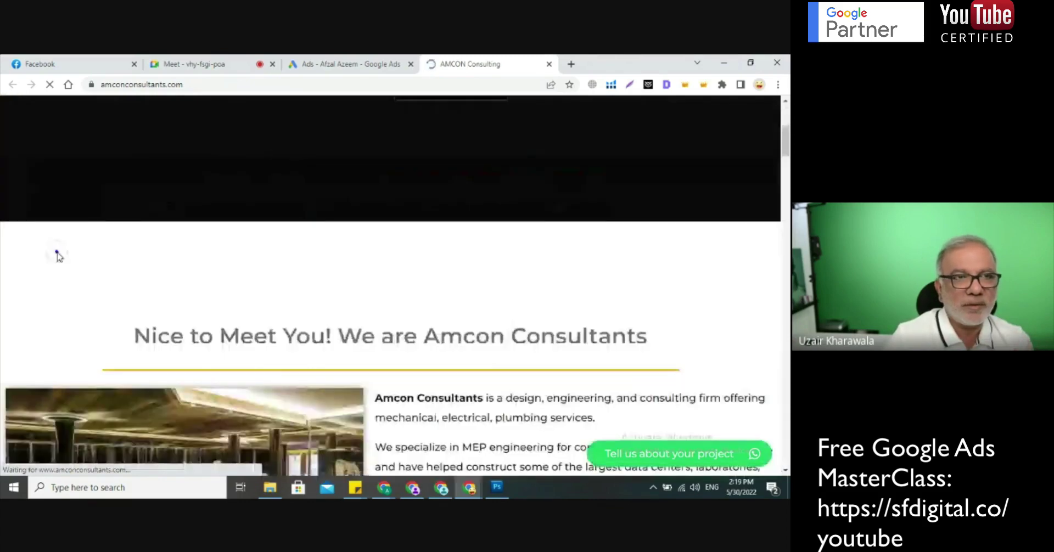
{"action": "scroll", "coordinate": [57, 255], "scroll_direction": "down", "scroll_amount": 3}
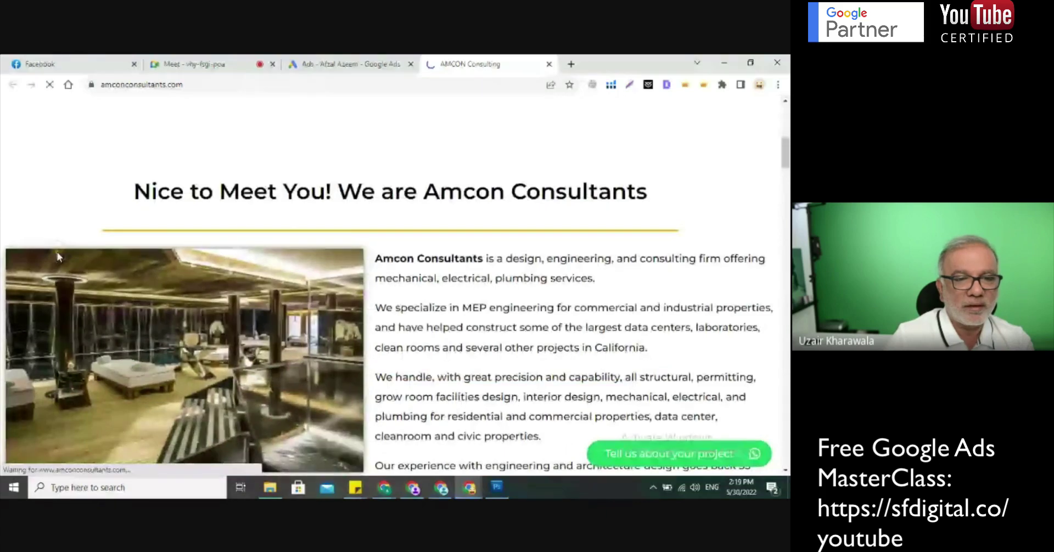
{"action": "scroll", "coordinate": [59, 256], "scroll_direction": "down", "scroll_amount": 1}
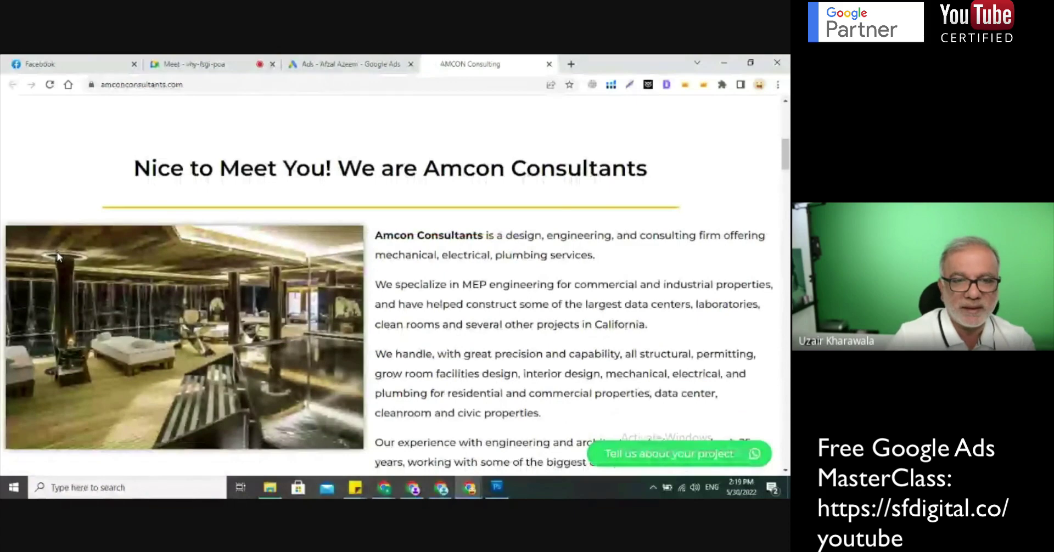
{"action": "scroll", "coordinate": [58, 256], "scroll_direction": "down", "scroll_amount": 4}
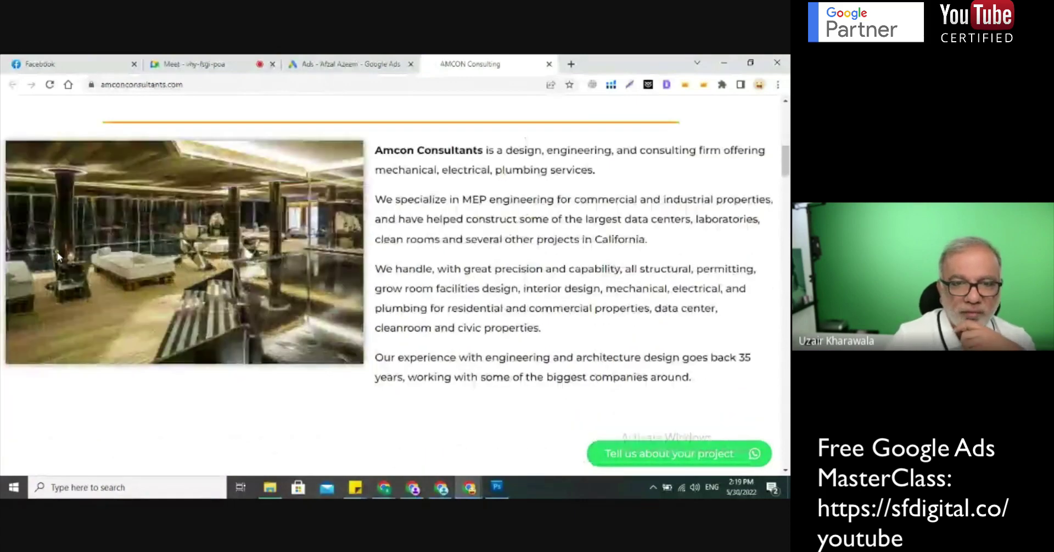
{"action": "scroll", "coordinate": [58, 256], "scroll_direction": "up", "scroll_amount": 2}
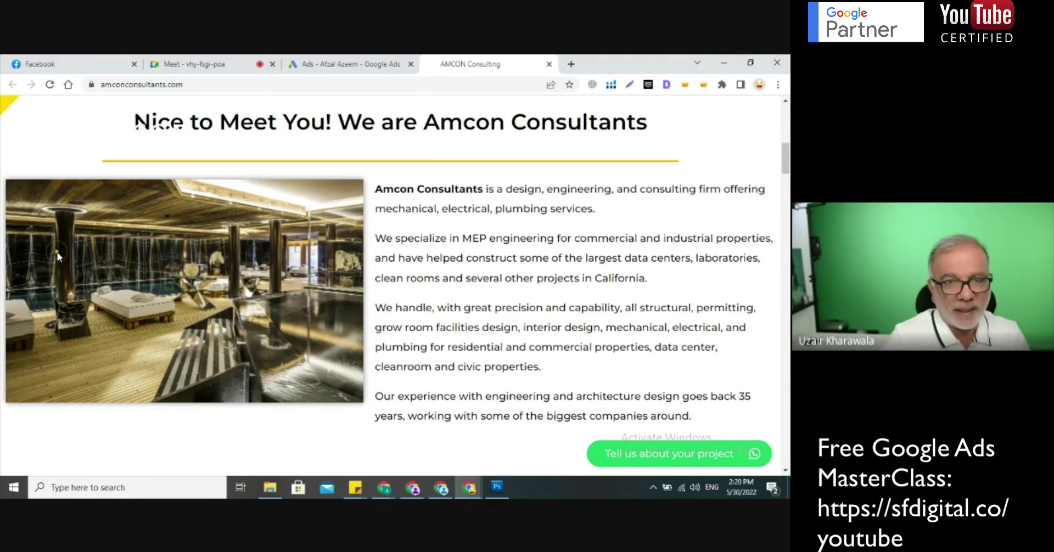
{"action": "scroll", "coordinate": [58, 256], "scroll_direction": "down", "scroll_amount": 1}
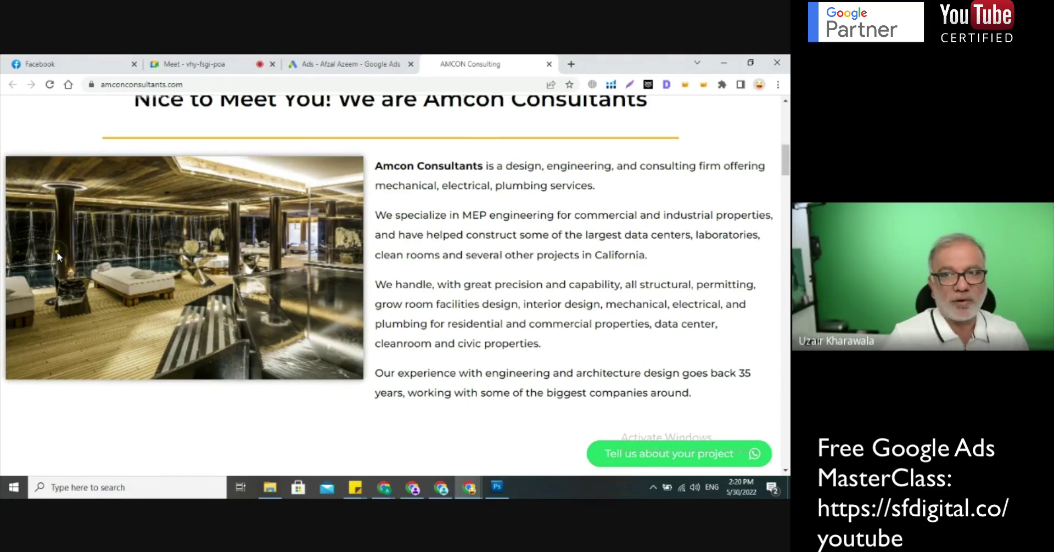
{"action": "scroll", "coordinate": [57, 256], "scroll_direction": "down", "scroll_amount": 5}
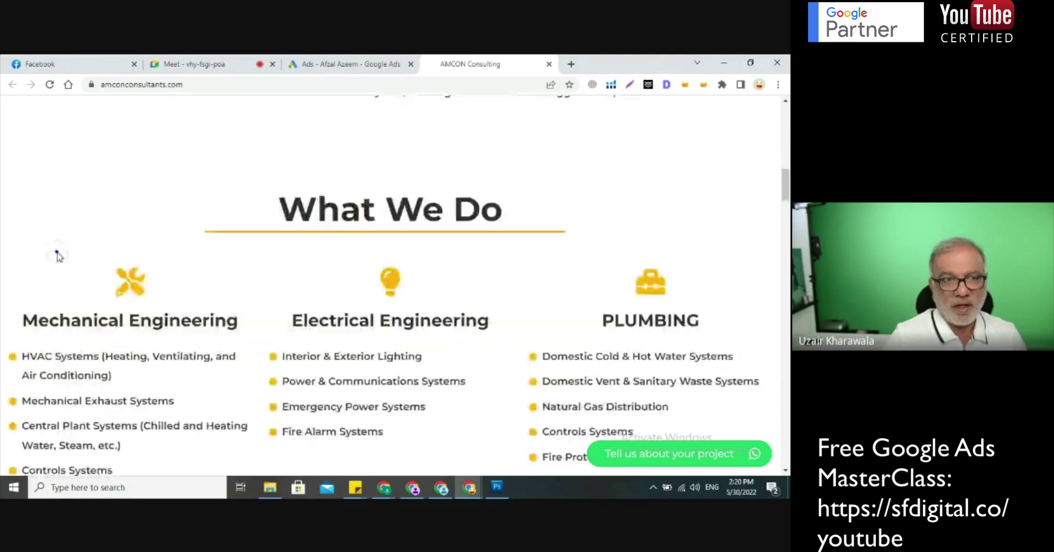
Read the mechanical, electrical and plumbing service lists on the Amcon website, down to the Services We Offer heading.
{"action": "scroll", "coordinate": [59, 255], "scroll_direction": "down", "scroll_amount": 2}
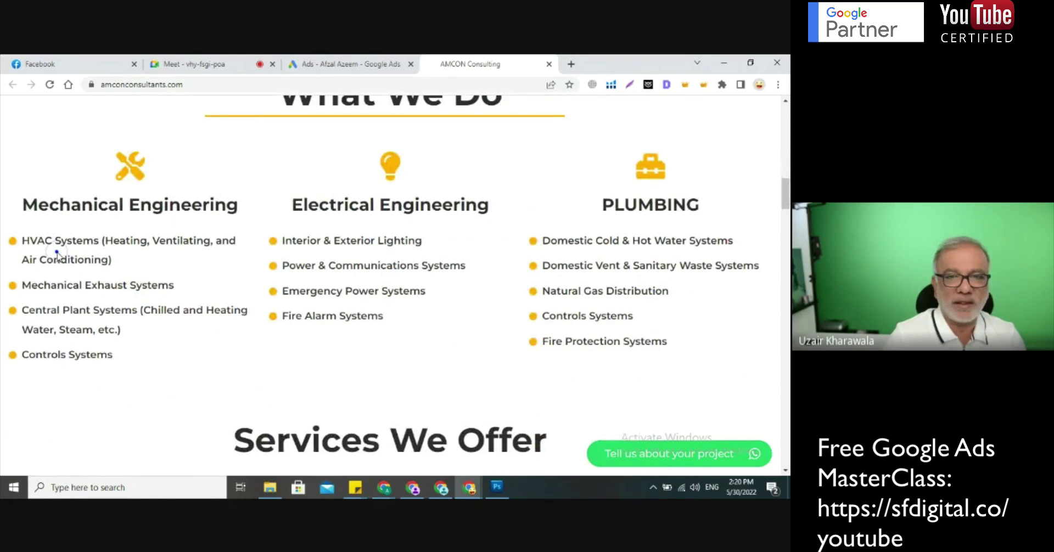
{"action": "scroll", "coordinate": [57, 254], "scroll_direction": "down", "scroll_amount": 1}
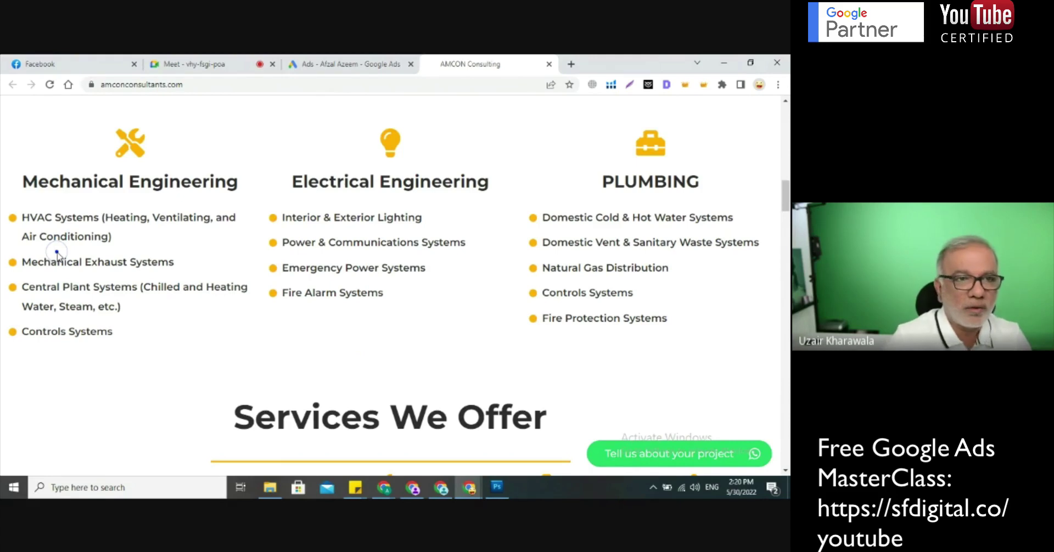
{"action": "scroll", "coordinate": [57, 254], "scroll_direction": "down", "scroll_amount": 1}
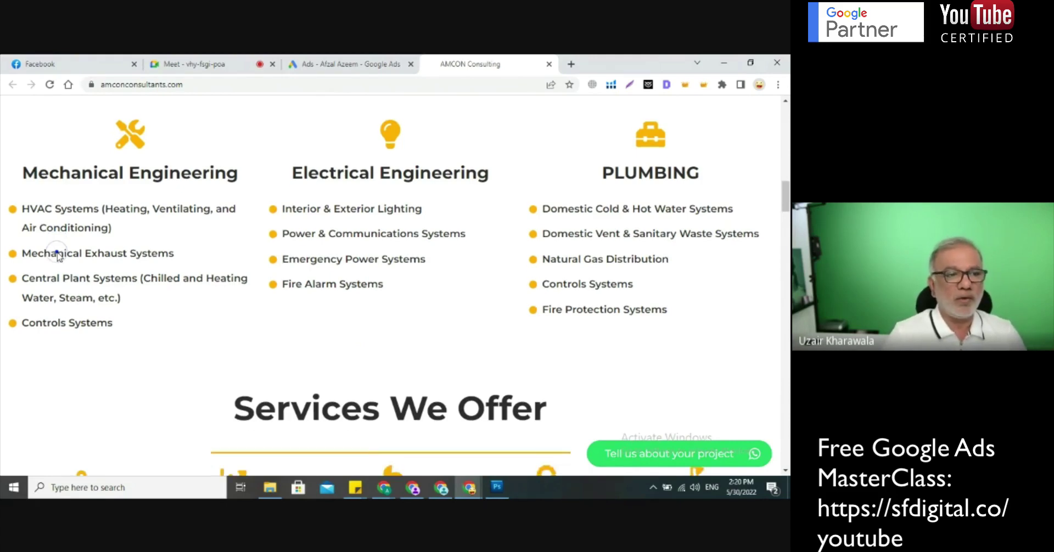
{"action": "scroll", "coordinate": [57, 254], "scroll_direction": "down", "scroll_amount": 2}
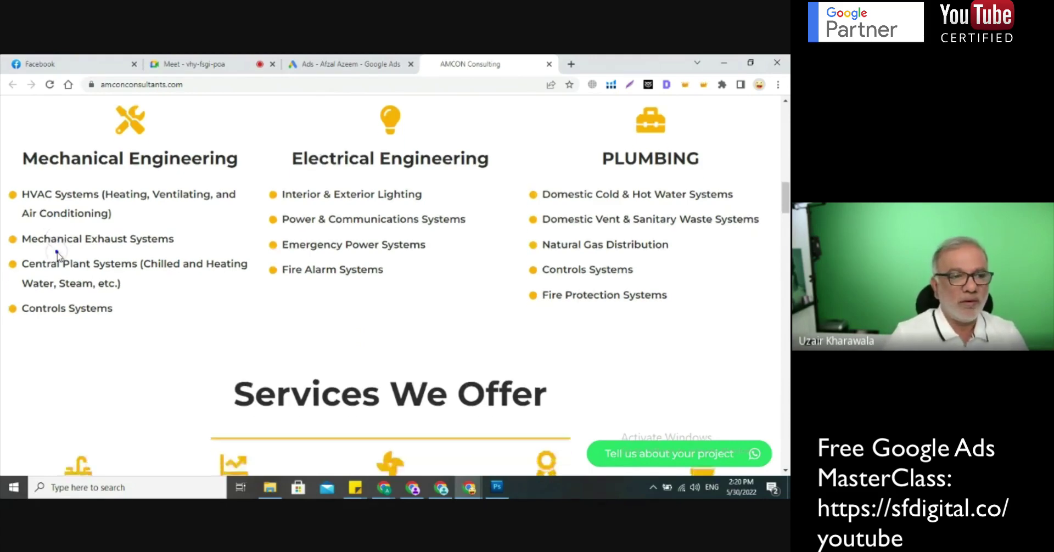
Return to Google Ads and show the list of all enabled ads in the Amcon Consultants #2 campaign.
{"action": "left_click", "coordinate": [358, 59]}
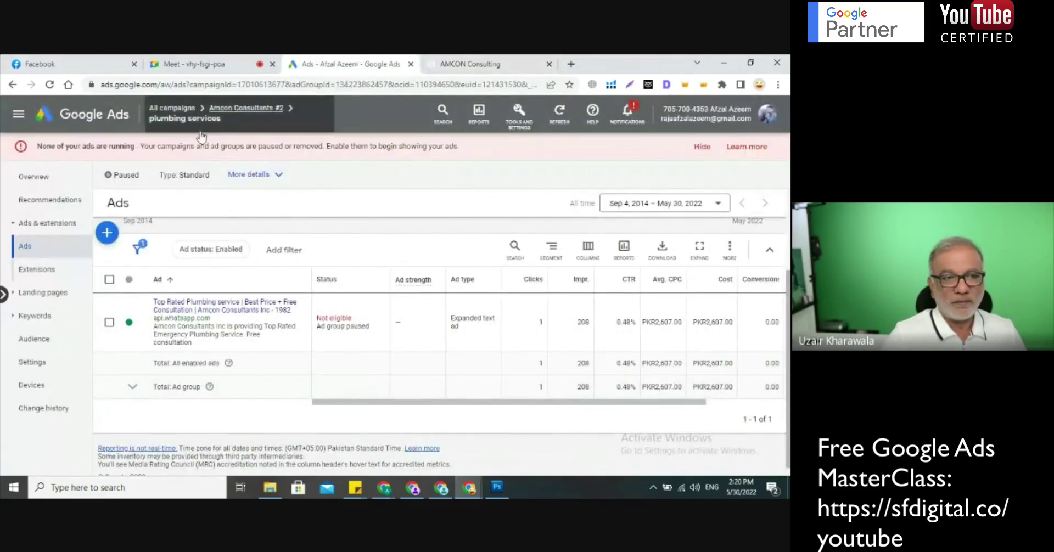
{"action": "left_click", "coordinate": [253, 109]}
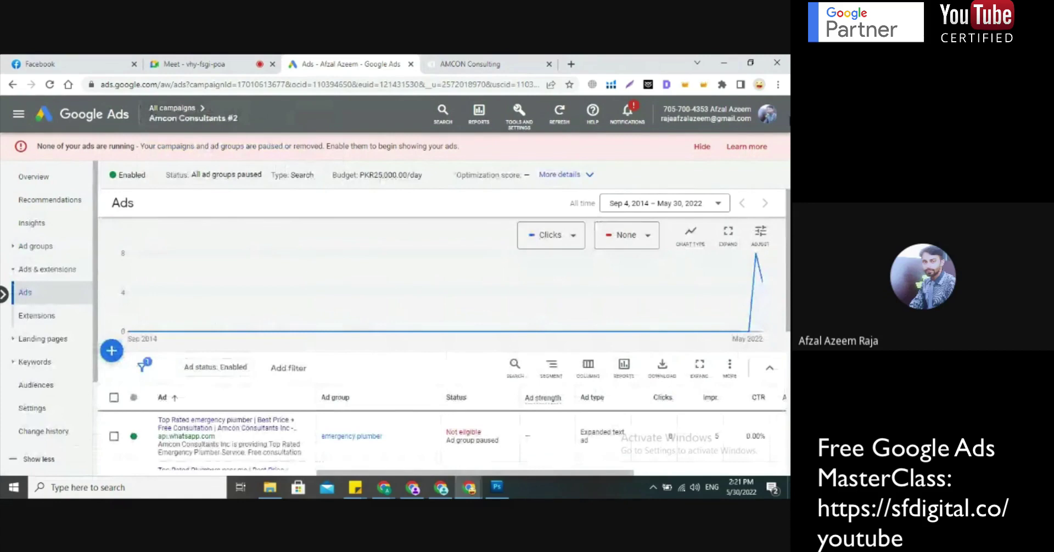
{"action": "scroll", "coordinate": [444, 332], "scroll_direction": "down", "scroll_amount": 3}
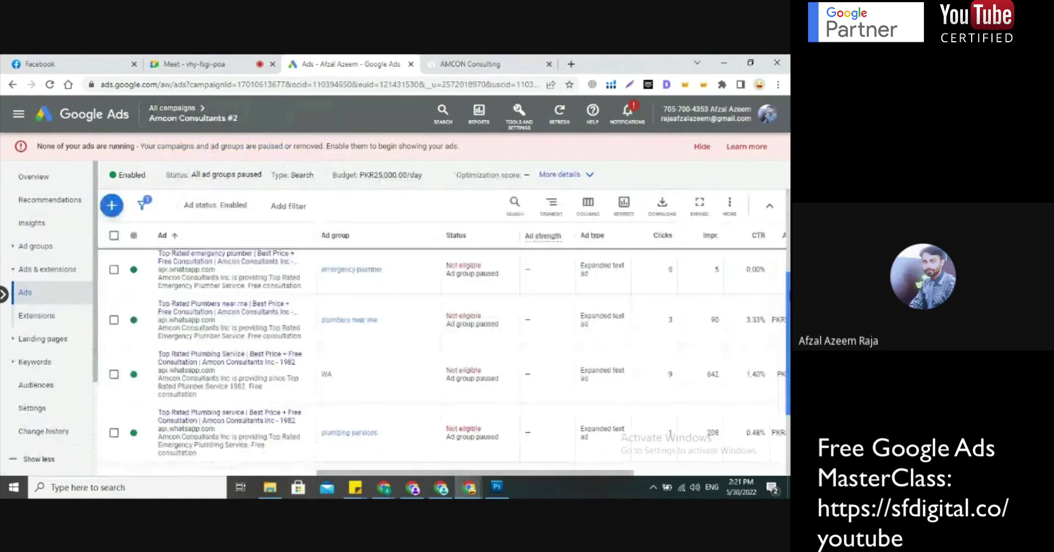
Examine the campaign's four plumbing ads, comparing their headlines, landing domains, ad groups, statuses, clicks, impressions and CTR.
{"action": "scroll", "coordinate": [443, 332], "scroll_direction": "up", "scroll_amount": 1}
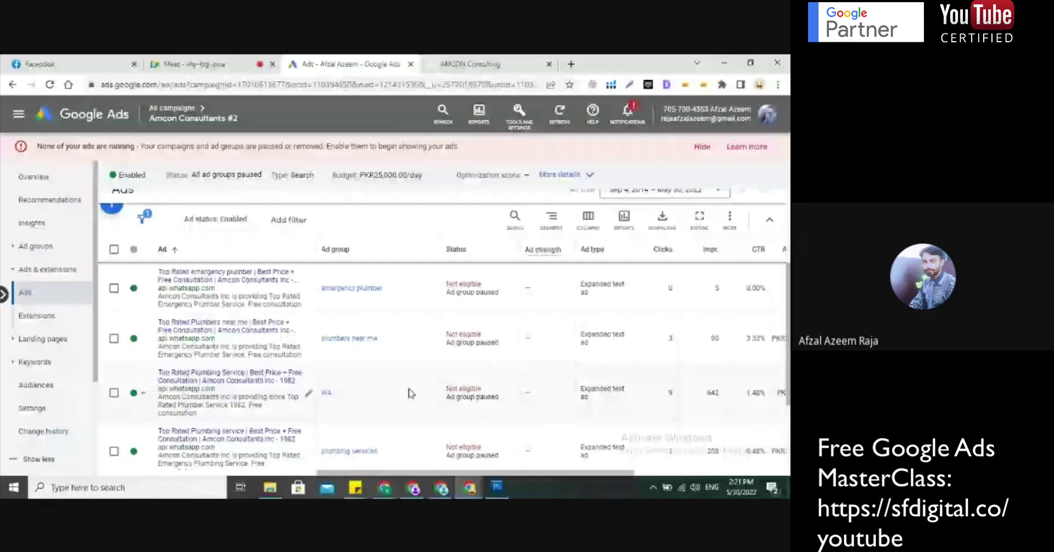
{"action": "scroll", "coordinate": [409, 393], "scroll_direction": "down", "scroll_amount": 2}
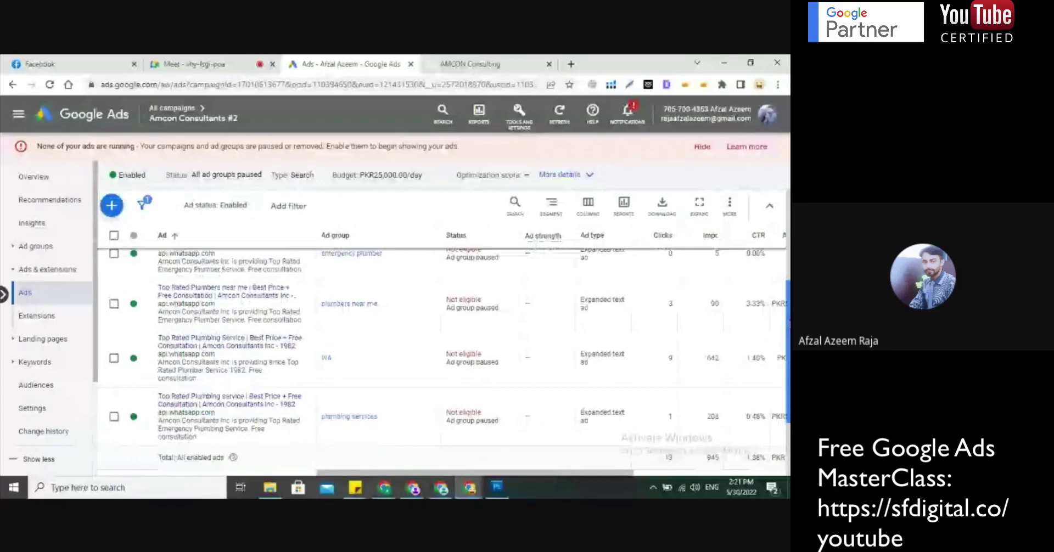
{"action": "scroll", "coordinate": [788, 324], "scroll_direction": "up", "scroll_amount": 1}
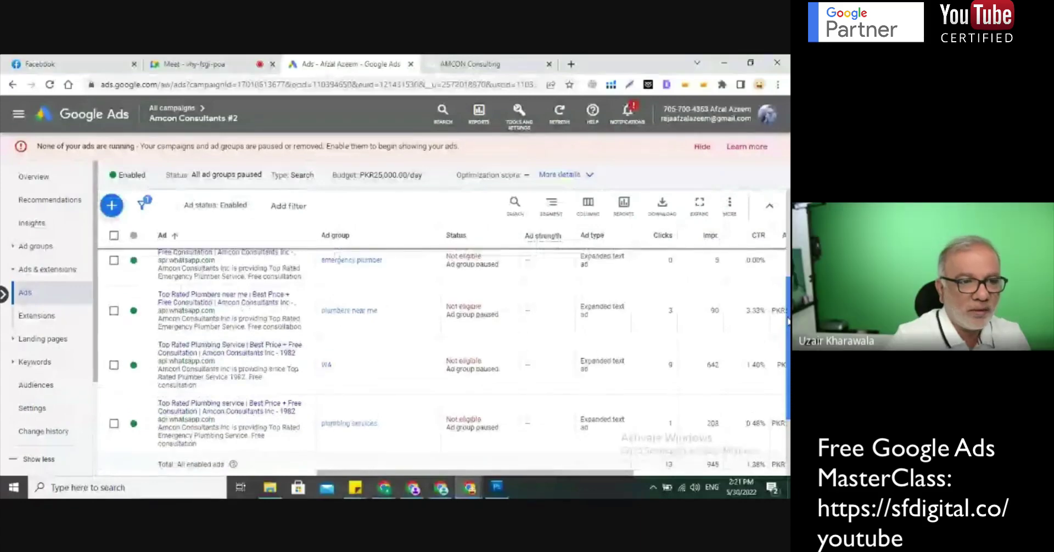
{"action": "left_click_drag", "start_coordinate": [788, 321], "coordinate": [788, 317]}
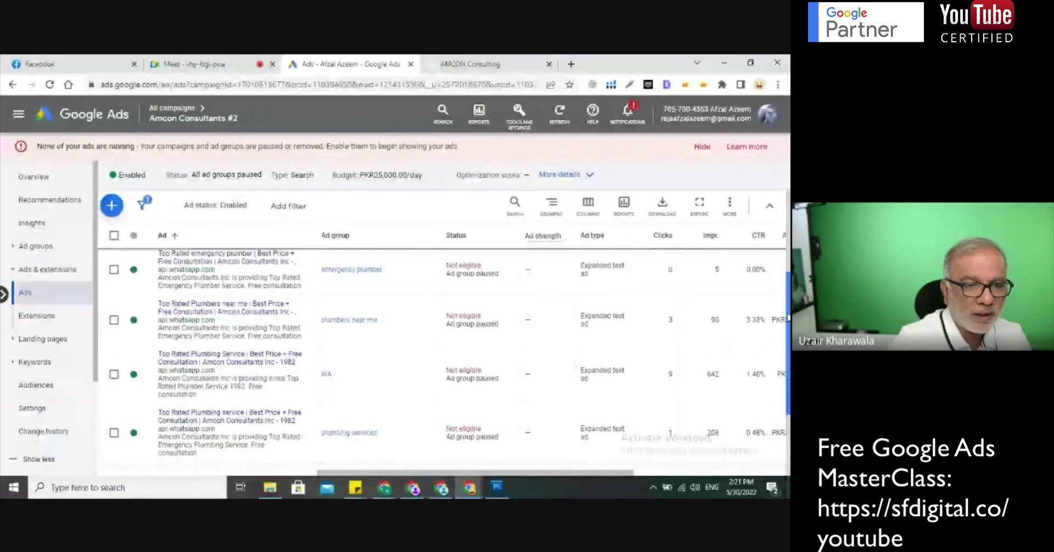
{"action": "left_click_drag", "start_coordinate": [787, 317], "coordinate": [788, 308]}
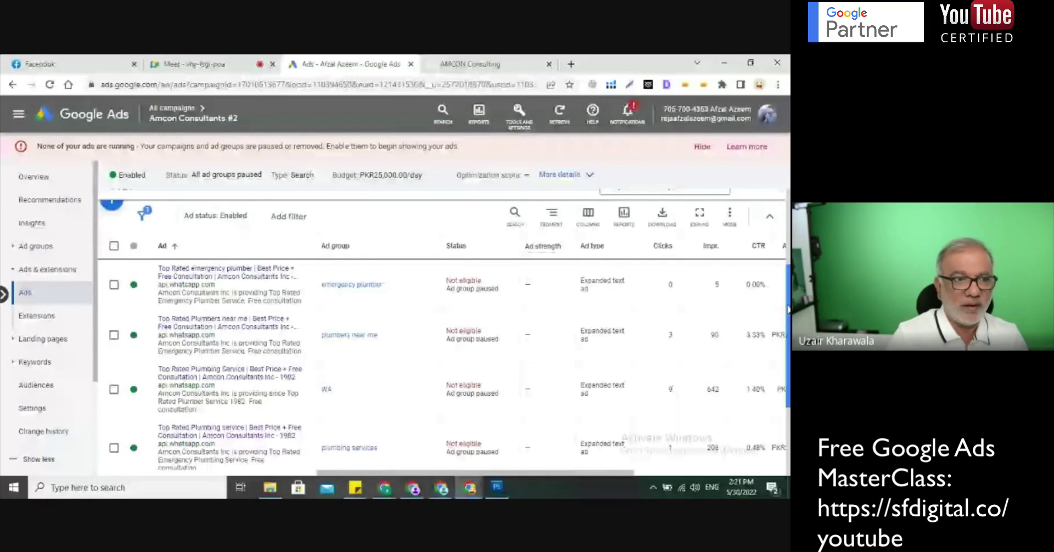
{"action": "scroll", "coordinate": [443, 329], "scroll_direction": "down", "scroll_amount": 1}
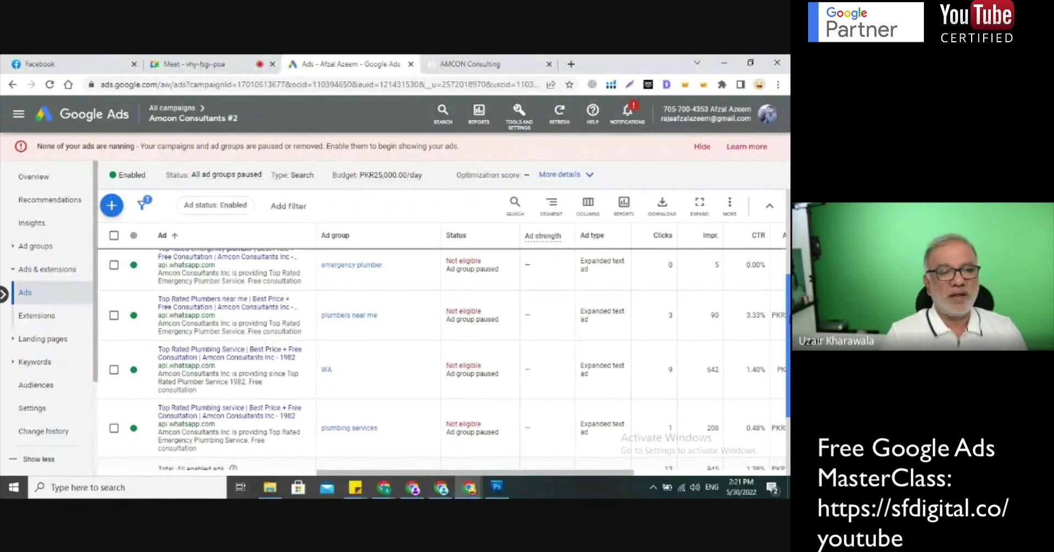
{"action": "scroll", "coordinate": [439, 357], "scroll_direction": "down", "scroll_amount": 1}
{"action": "scroll", "coordinate": [439, 356], "scroll_direction": "up", "scroll_amount": 1}
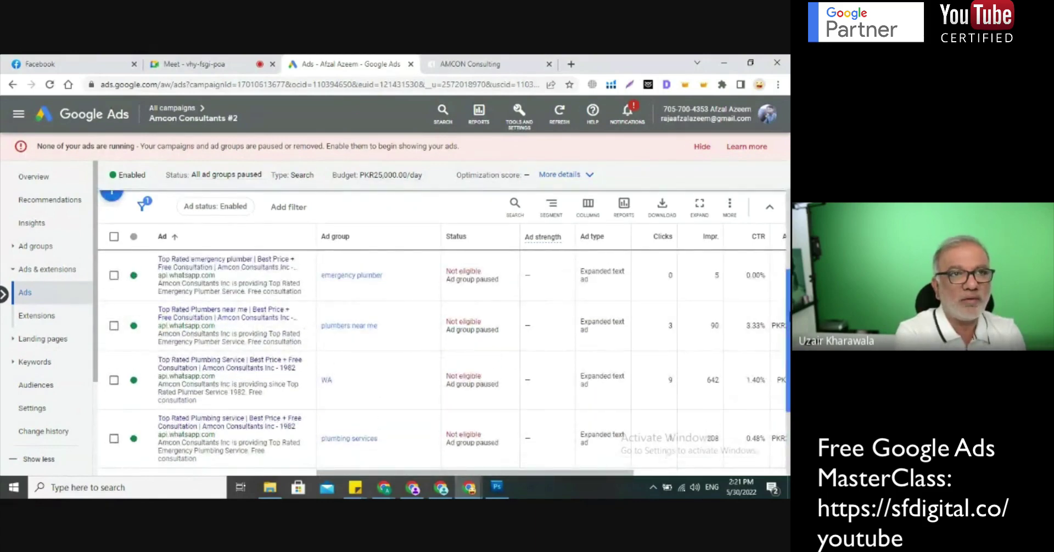
{"action": "scroll", "coordinate": [444, 329], "scroll_direction": "down", "scroll_amount": 1}
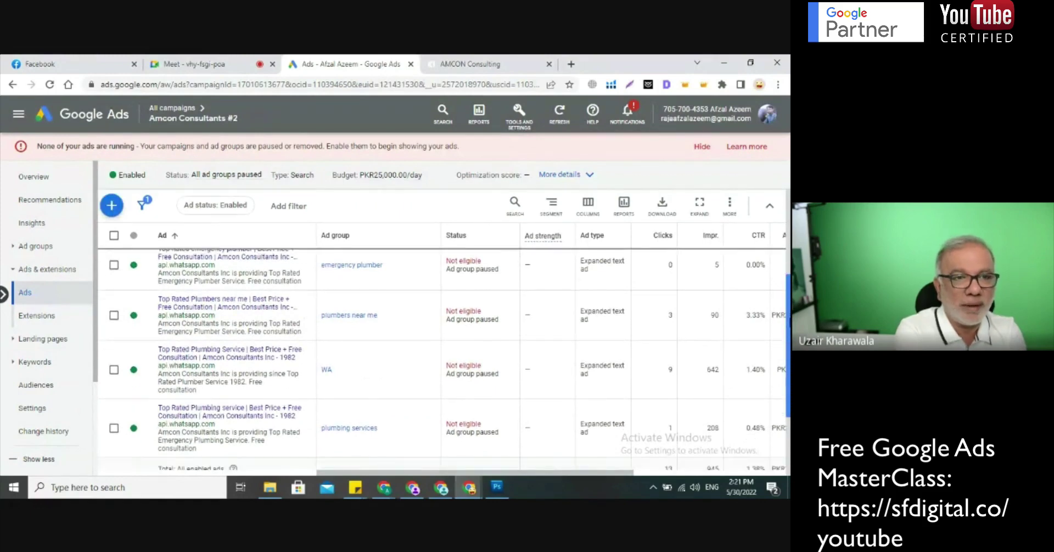
{"action": "scroll", "coordinate": [443, 351], "scroll_direction": "up", "scroll_amount": 1}
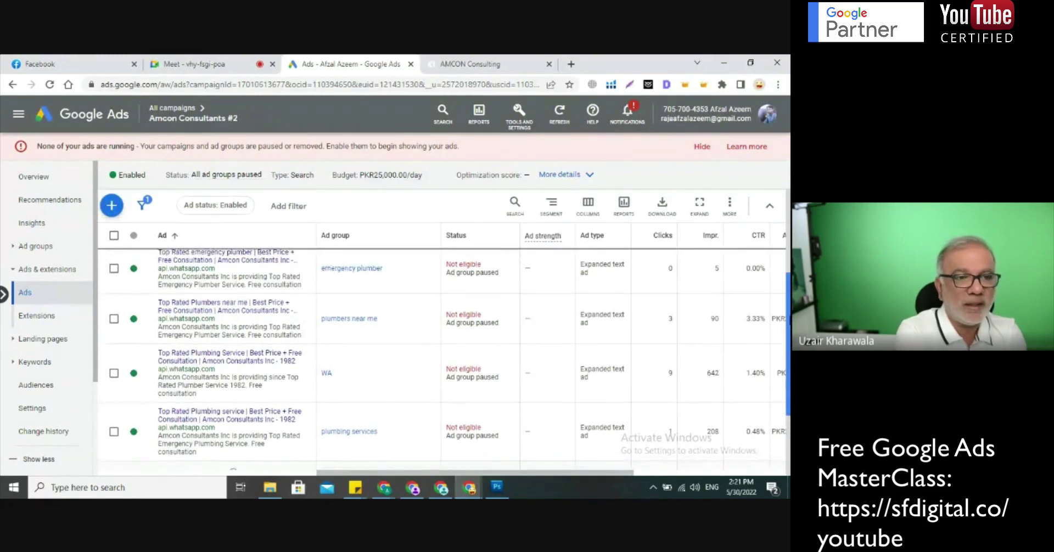
{"action": "scroll", "coordinate": [444, 330], "scroll_direction": "up", "scroll_amount": 2}
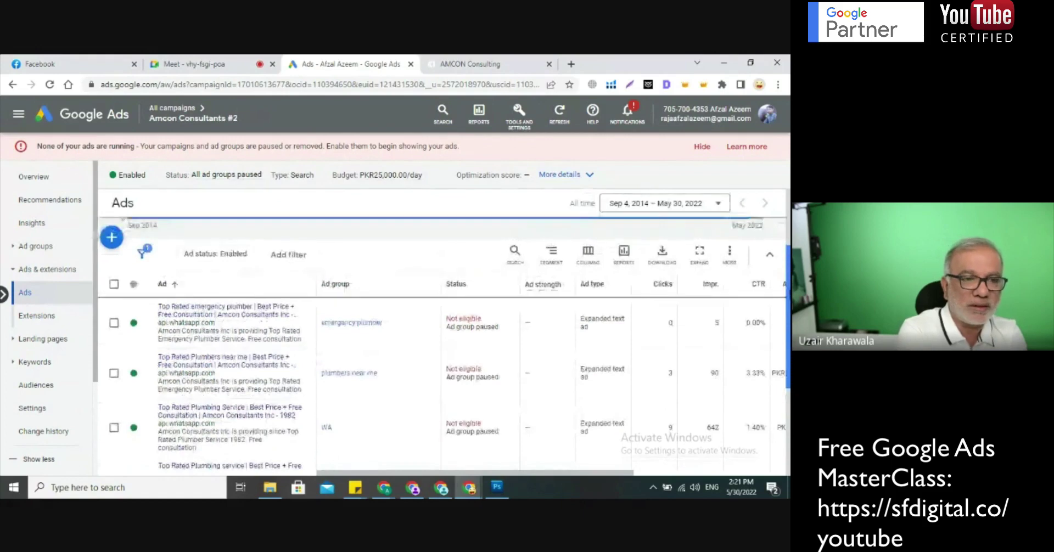
{"action": "scroll", "coordinate": [444, 330], "scroll_direction": "down", "scroll_amount": 2}
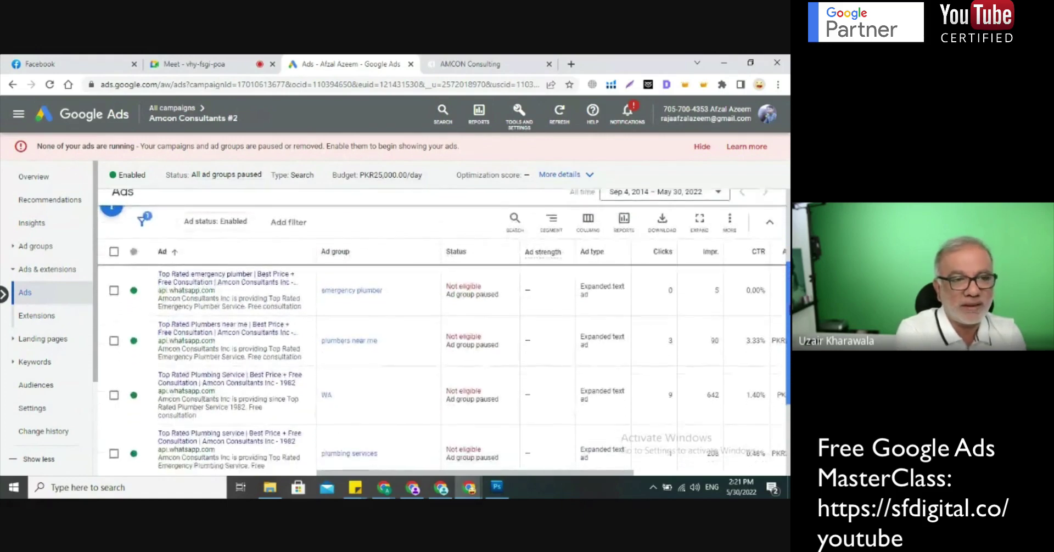
{"action": "scroll", "coordinate": [443, 329], "scroll_direction": "down", "scroll_amount": 1}
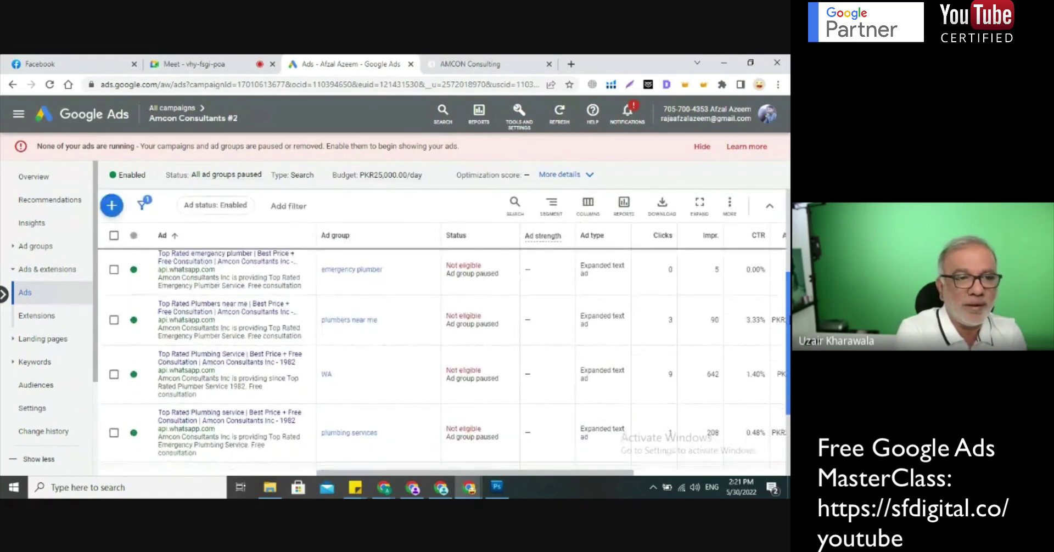
{"action": "scroll", "coordinate": [782, 305], "scroll_direction": "up", "scroll_amount": 2}
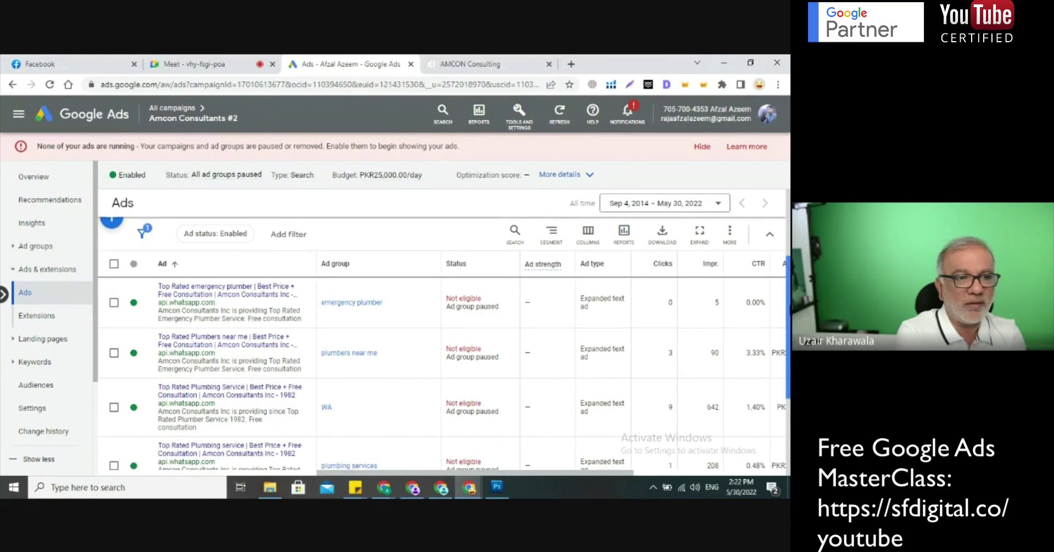
{"action": "scroll", "coordinate": [443, 330], "scroll_direction": "down", "scroll_amount": 1}
{"action": "scroll", "coordinate": [443, 330], "scroll_direction": "down", "scroll_amount": 1}
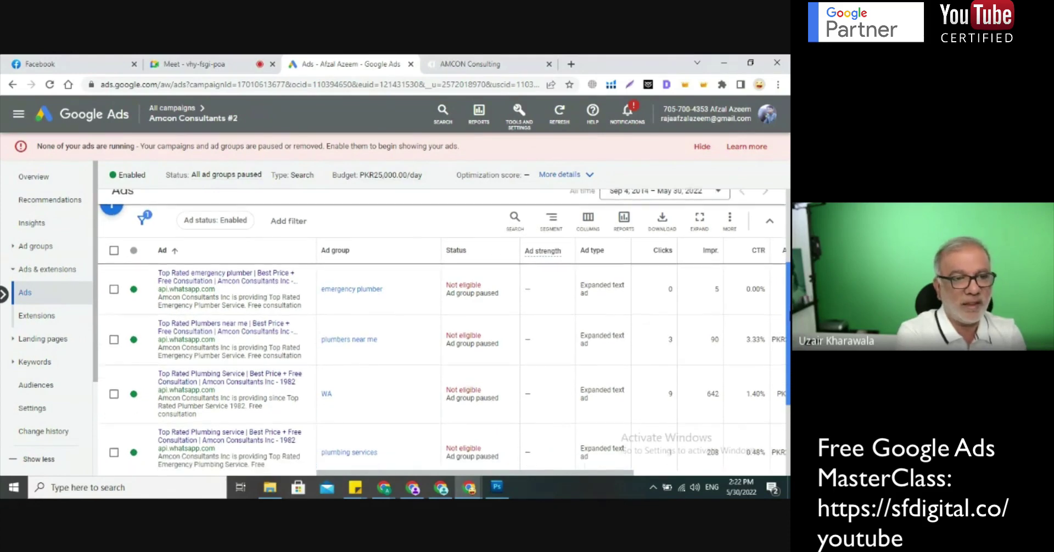
Open the Top Rated emergency plumber ad for editing and dismiss the desktop notification.
{"action": "left_click", "coordinate": [309, 292]}
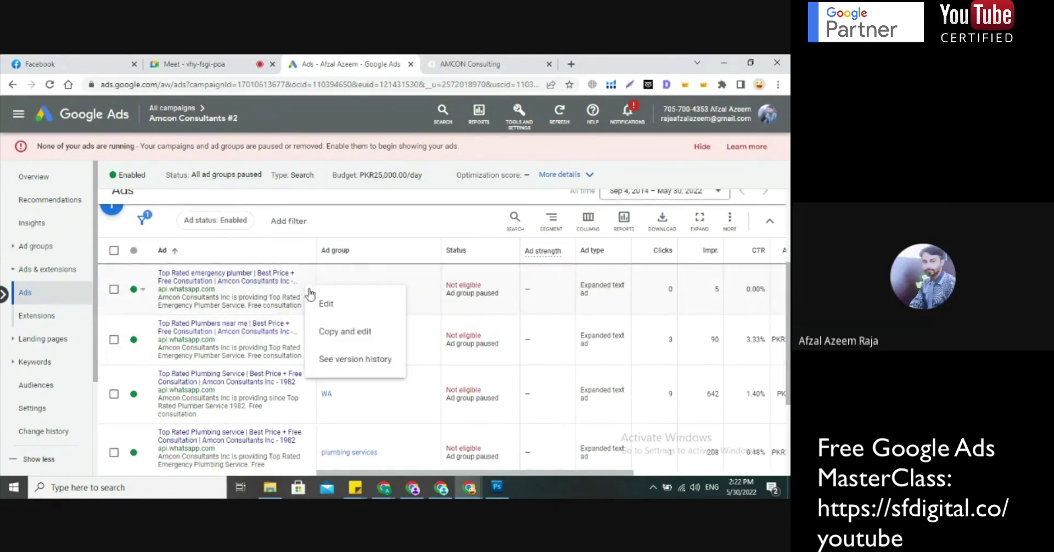
{"action": "left_click", "coordinate": [321, 305]}
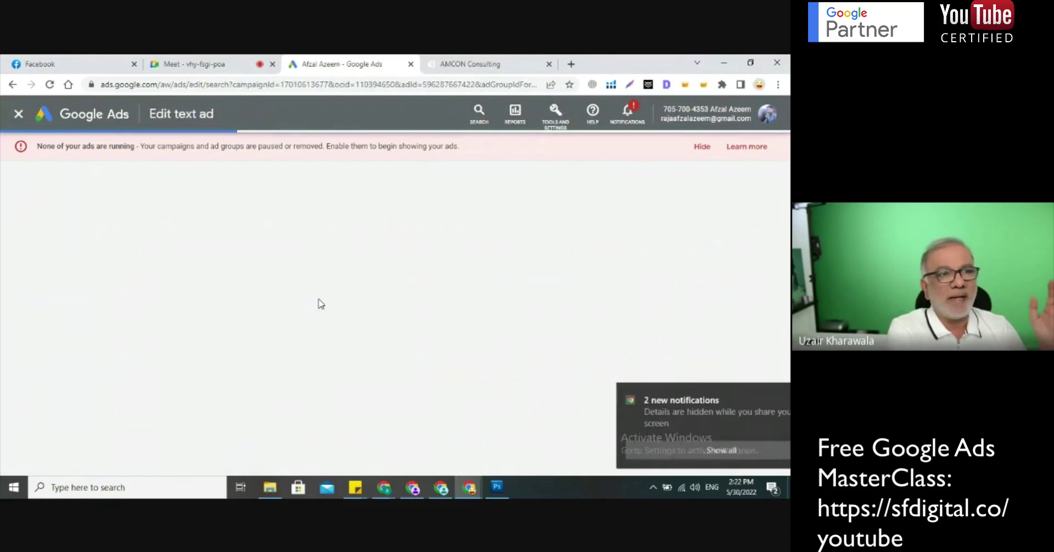
{"action": "left_click", "coordinate": [766, 391]}
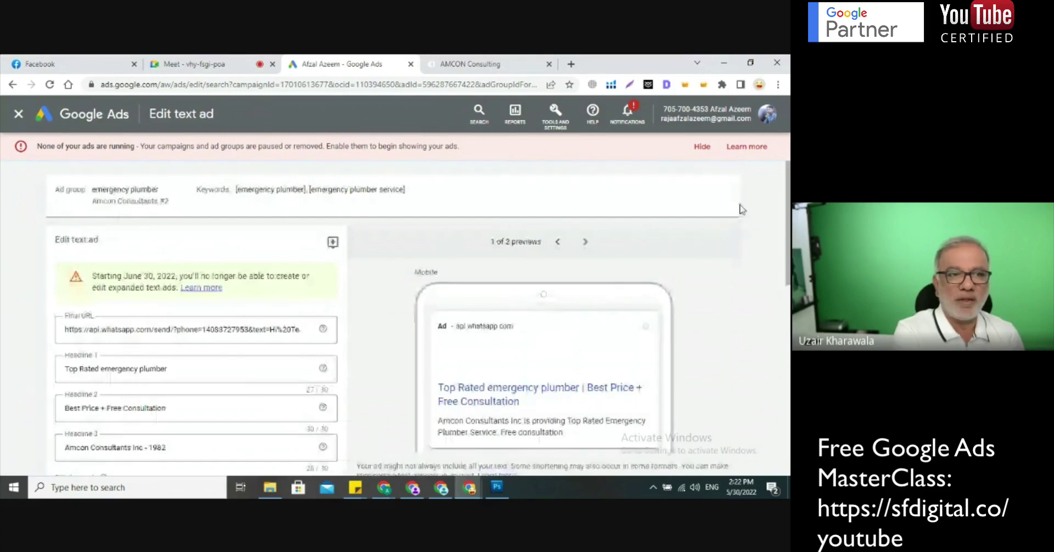
Review the emergency plumber ad's final URL, headlines, display path, descriptions and preview, dismissing any desktop notifications.
{"action": "scroll", "coordinate": [166, 192], "scroll_direction": "down", "scroll_amount": 3}
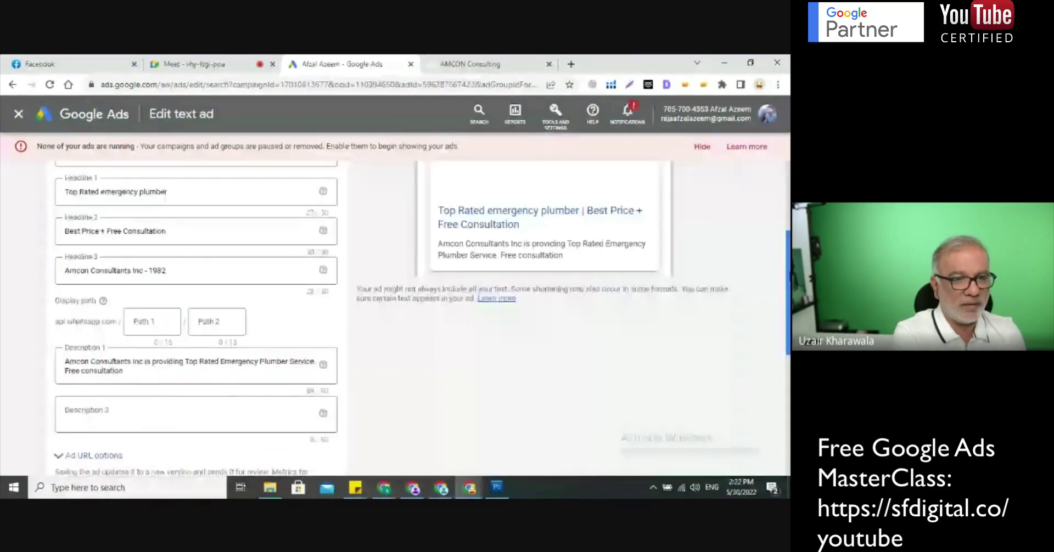
{"action": "scroll", "coordinate": [166, 192], "scroll_direction": "up", "scroll_amount": 1}
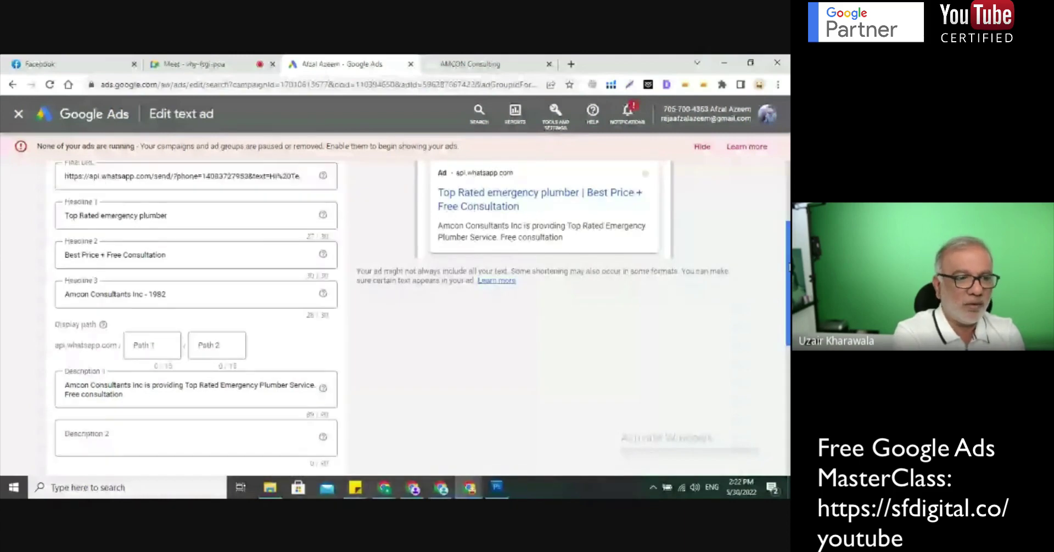
{"action": "scroll", "coordinate": [421, 318], "scroll_direction": "down", "scroll_amount": 1}
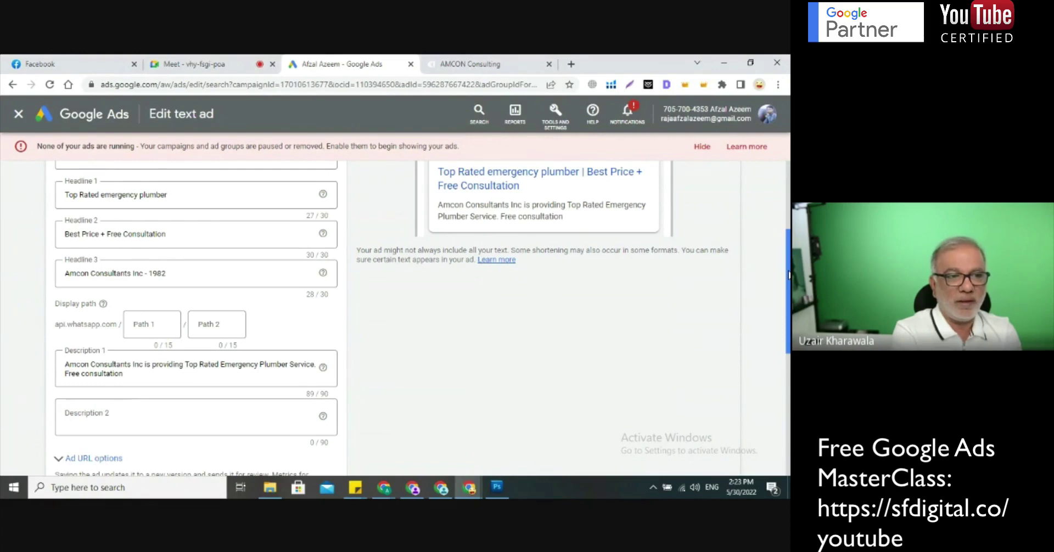
{"action": "scroll", "coordinate": [789, 277], "scroll_direction": "down", "scroll_amount": 1}
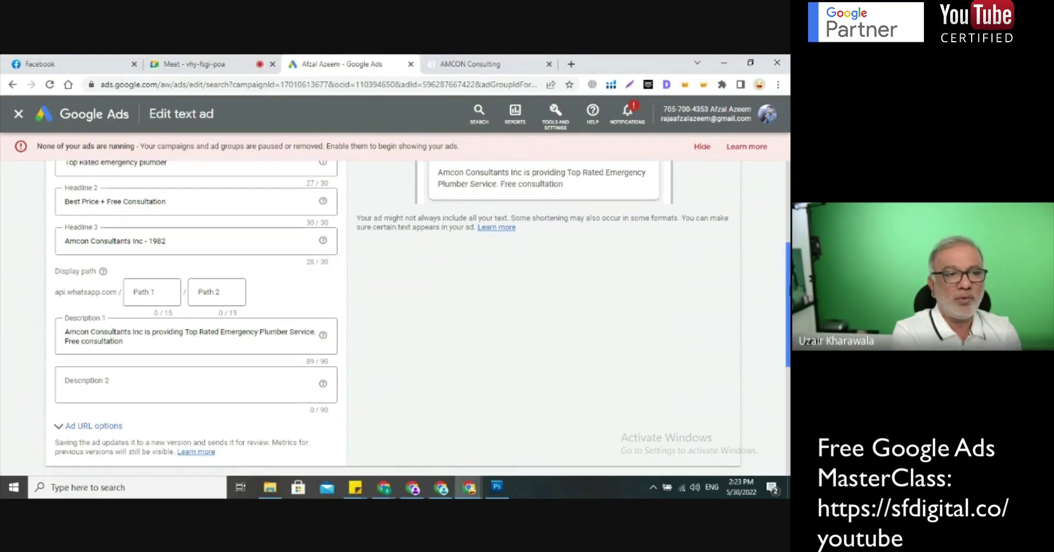
{"action": "scroll", "coordinate": [785, 268], "scroll_direction": "up", "scroll_amount": 2}
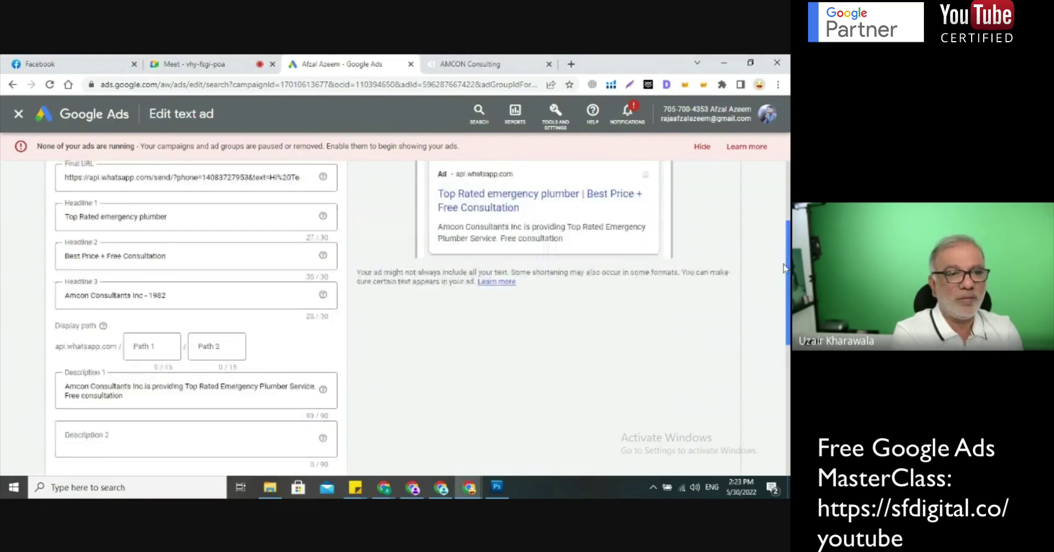
{"action": "scroll", "coordinate": [784, 266], "scroll_direction": "up", "scroll_amount": 1}
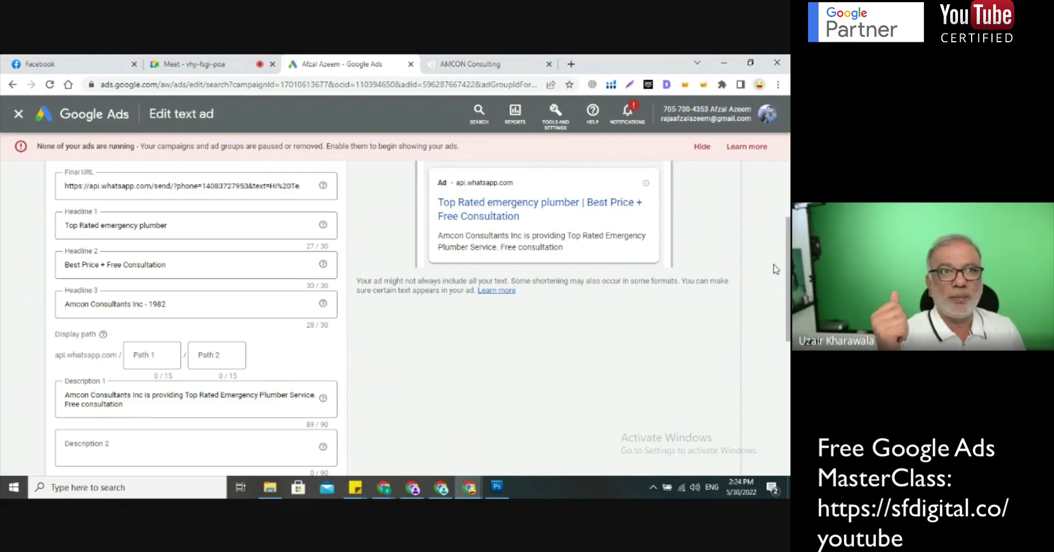
{"action": "scroll", "coordinate": [787, 280], "scroll_direction": "down", "scroll_amount": 1}
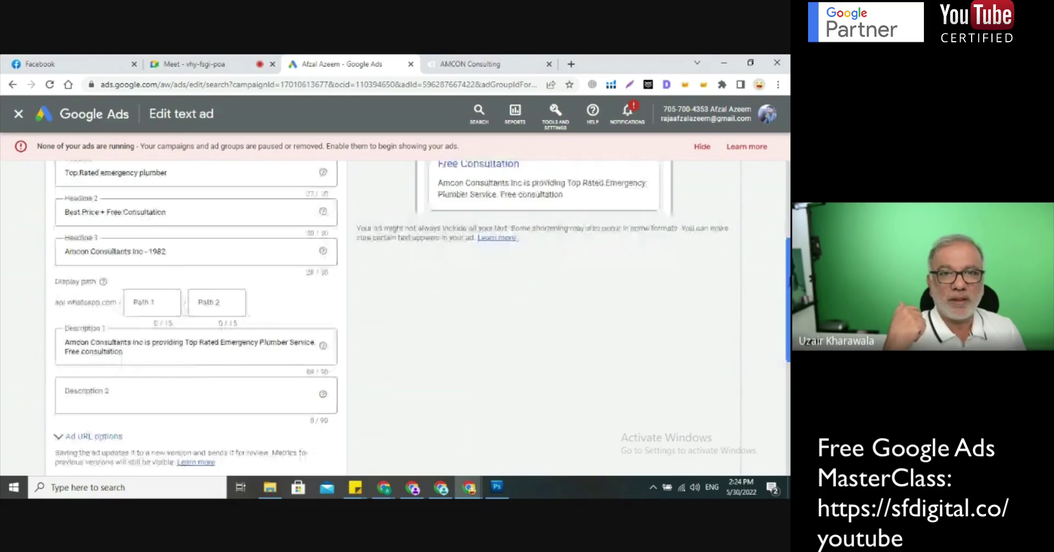
{"action": "scroll", "coordinate": [788, 262], "scroll_direction": "up", "scroll_amount": 1}
{"action": "scroll", "coordinate": [788, 263], "scroll_direction": "up", "scroll_amount": 1}
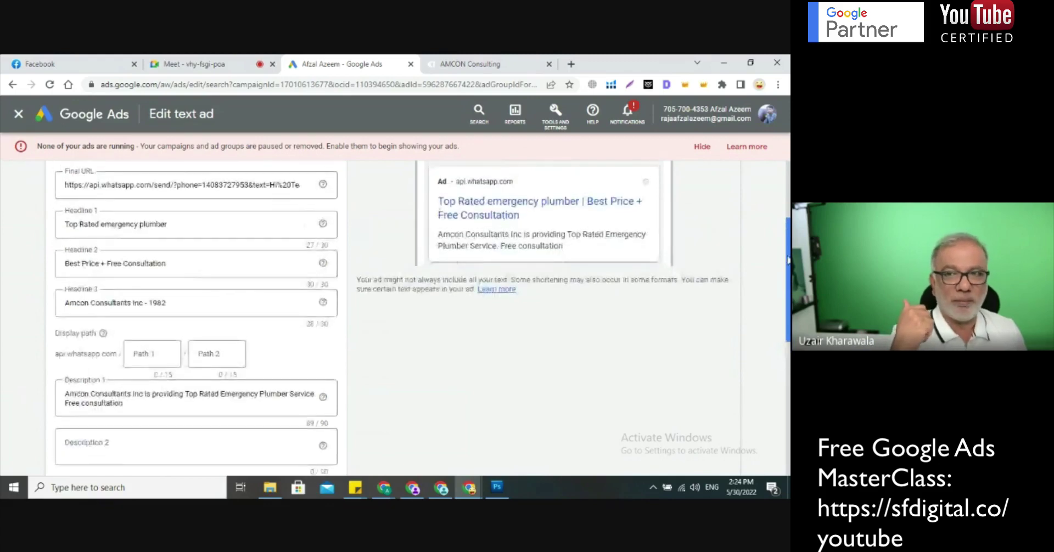
{"action": "scroll", "coordinate": [788, 262], "scroll_direction": "down", "scroll_amount": 1}
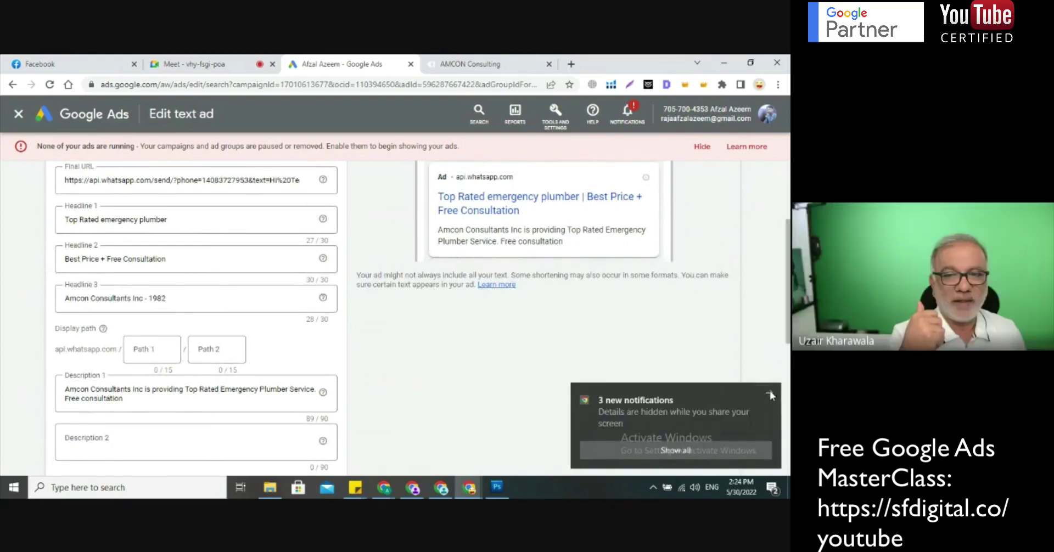
{"action": "left_click", "coordinate": [771, 396]}
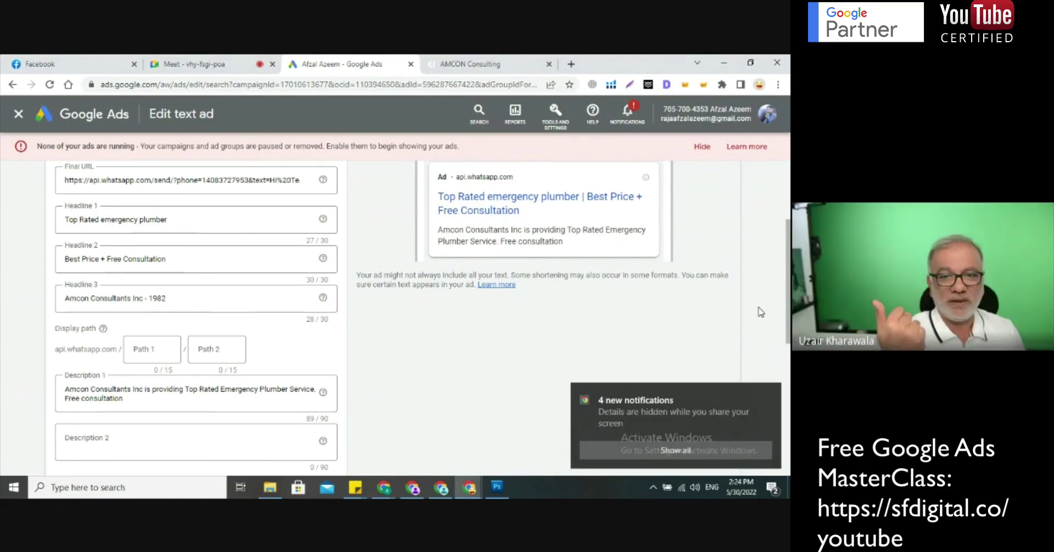
{"action": "left_click", "coordinate": [770, 391]}
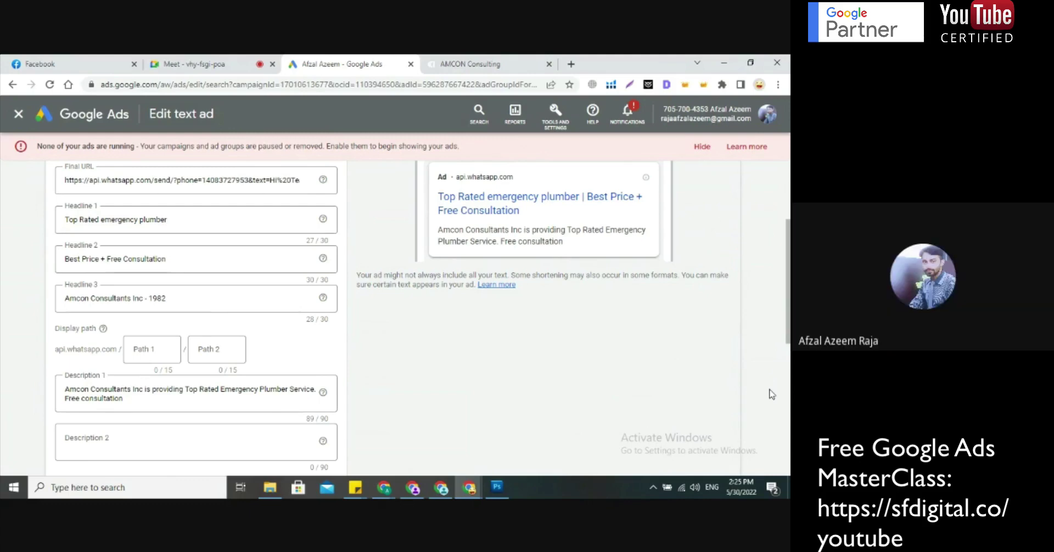
Leave the emergency plumber ad's editor without saving and view the search keywords of the emergency plumber ad group.
{"action": "left_click", "coordinate": [18, 113]}
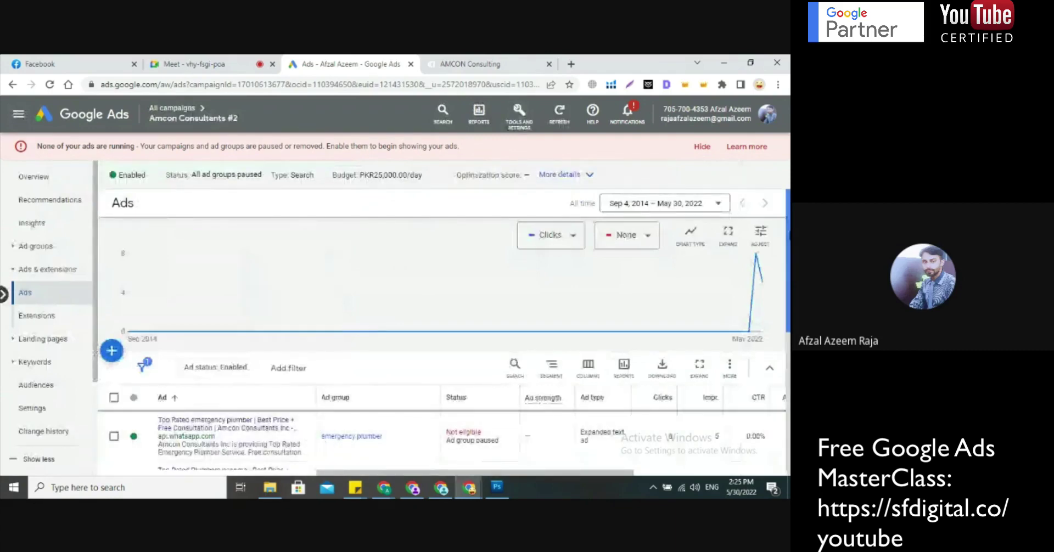
{"action": "scroll", "coordinate": [328, 447], "scroll_direction": "down", "scroll_amount": 1}
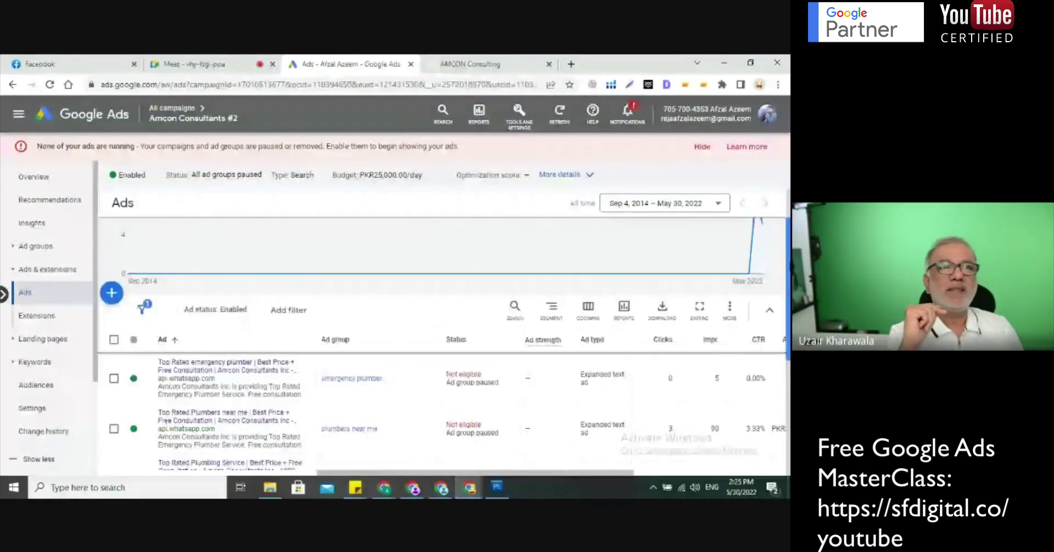
{"action": "scroll", "coordinate": [345, 374], "scroll_direction": "down", "scroll_amount": 1}
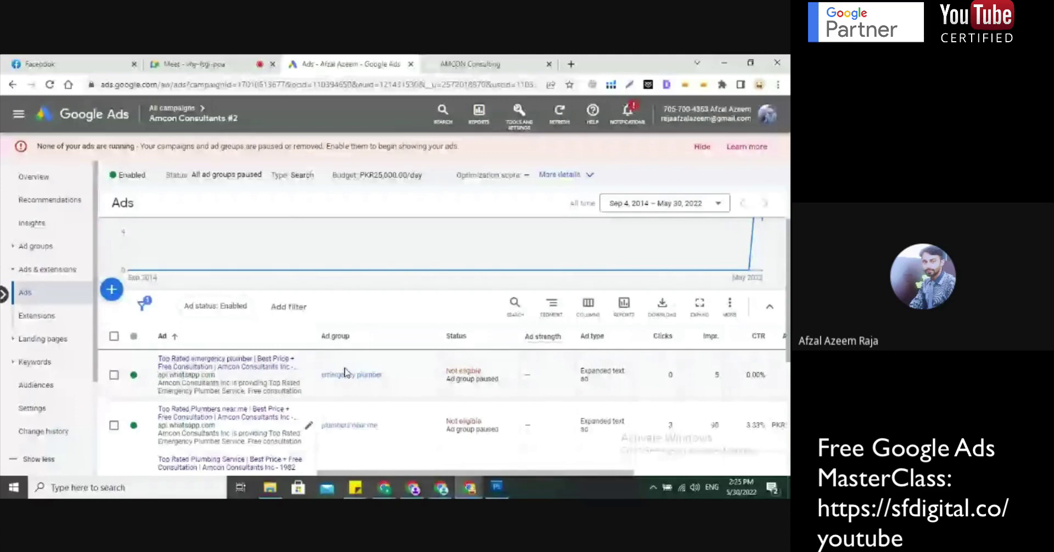
{"action": "left_click", "coordinate": [344, 374]}
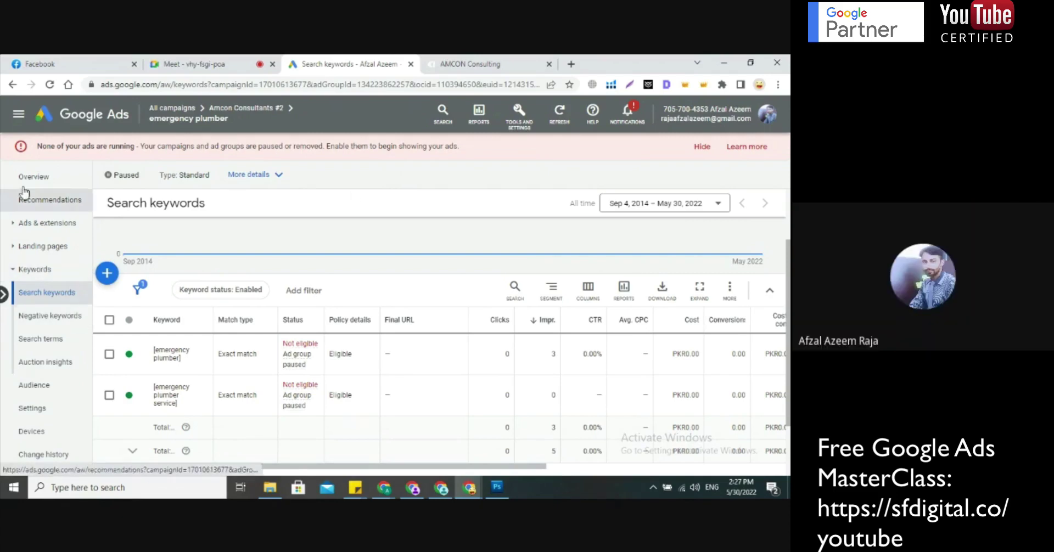
Go back through the Amcon Consultants #2 campaign to all campaigns and view the account's shared negative keyword lists.
{"action": "left_click", "coordinate": [223, 110]}
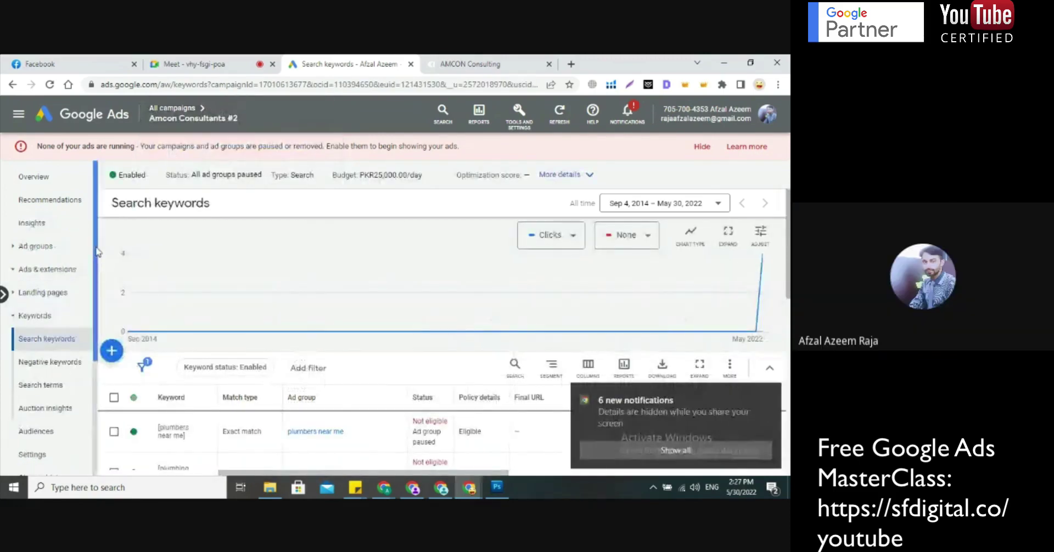
{"action": "scroll", "coordinate": [93, 253], "scroll_direction": "down", "scroll_amount": 3}
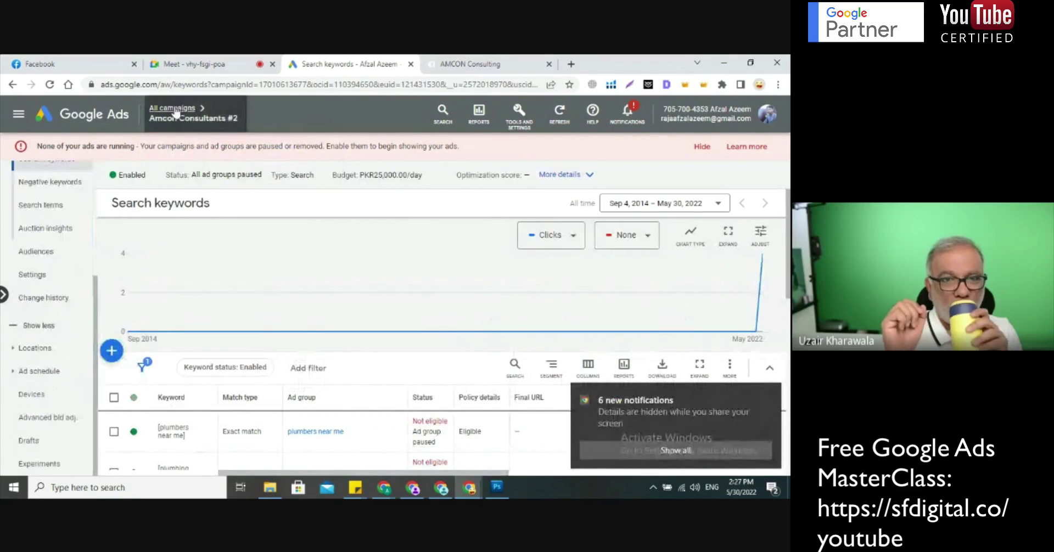
{"action": "left_click", "coordinate": [174, 110]}
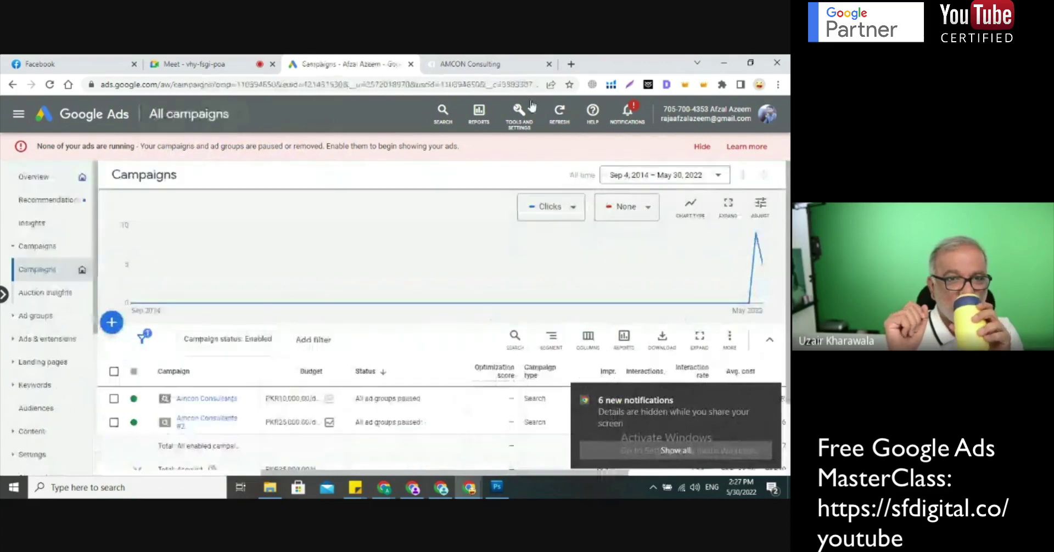
{"action": "left_click", "coordinate": [530, 107]}
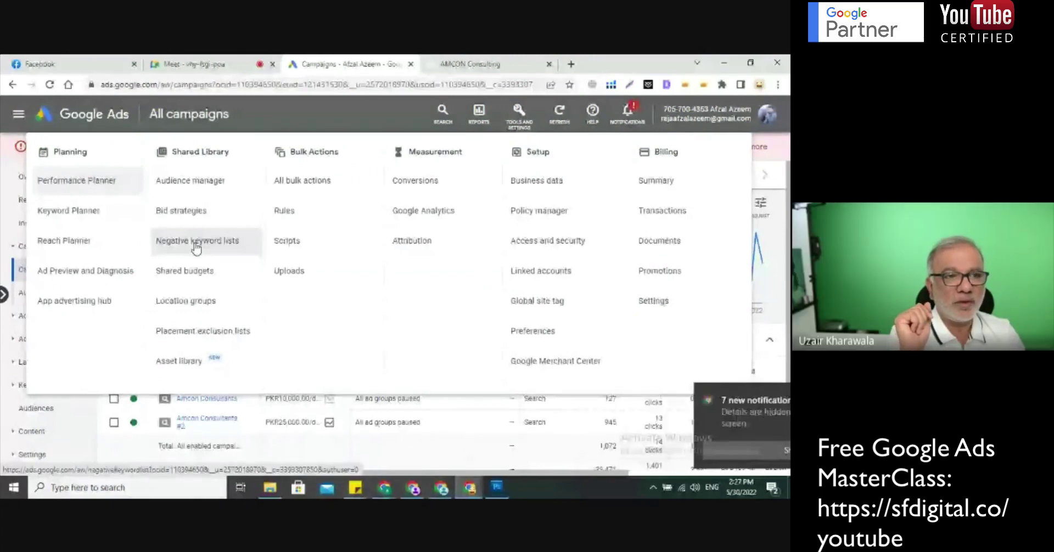
{"action": "left_click", "coordinate": [196, 246]}
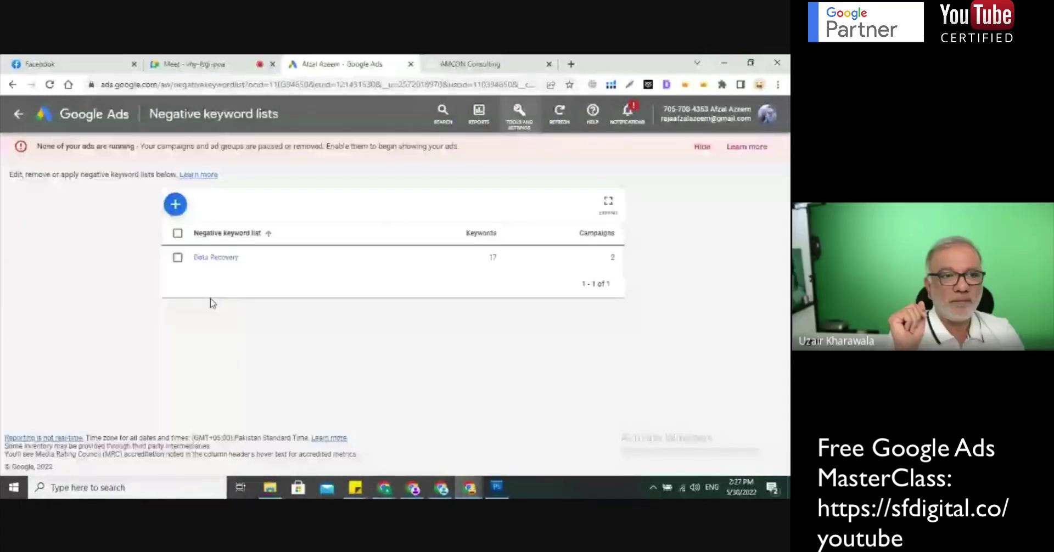
{"action": "left_click", "coordinate": [176, 206]}
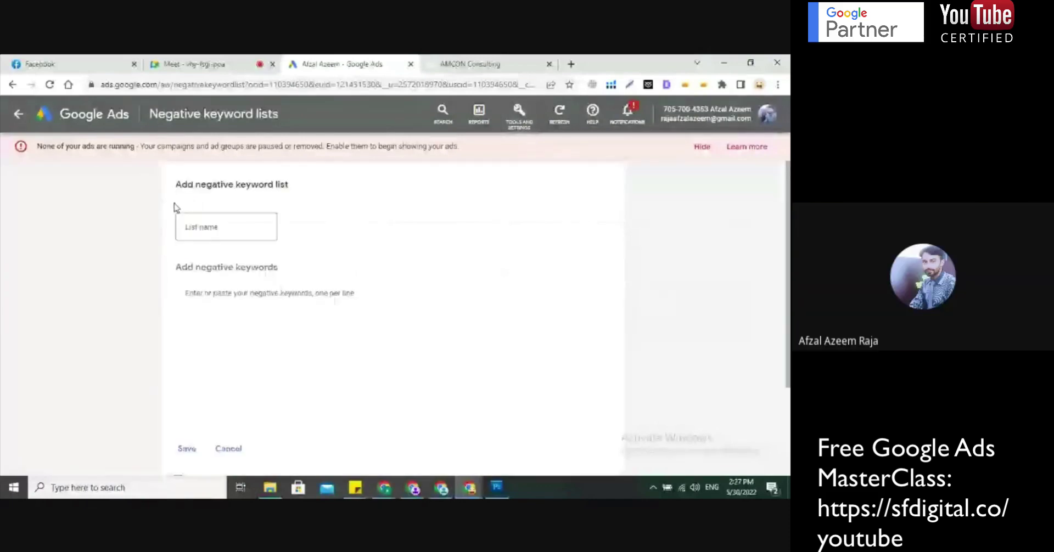
{"action": "left_click", "coordinate": [209, 228]}
{"action": "type", "text": "plum"}
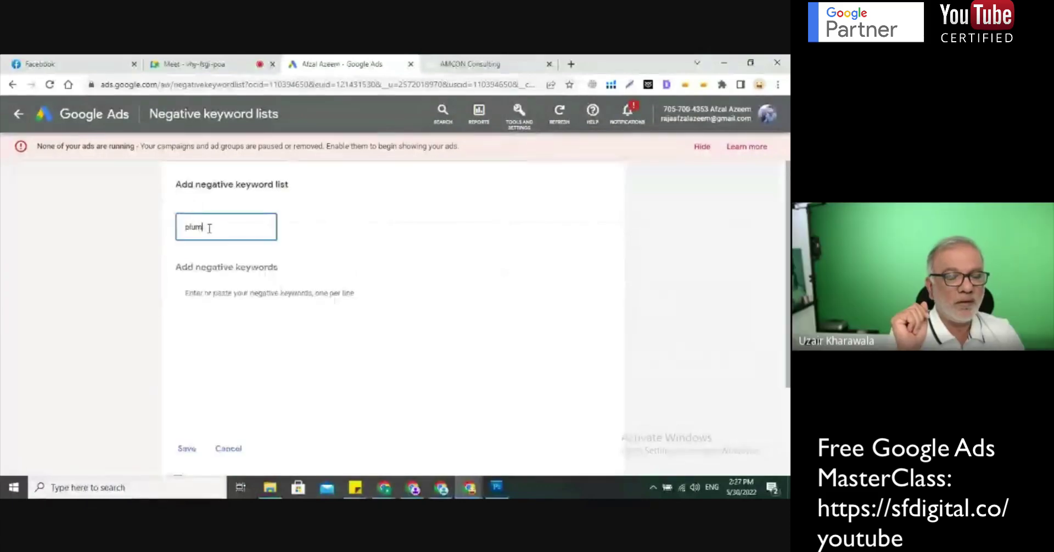
{"action": "type", "text": "bing"}
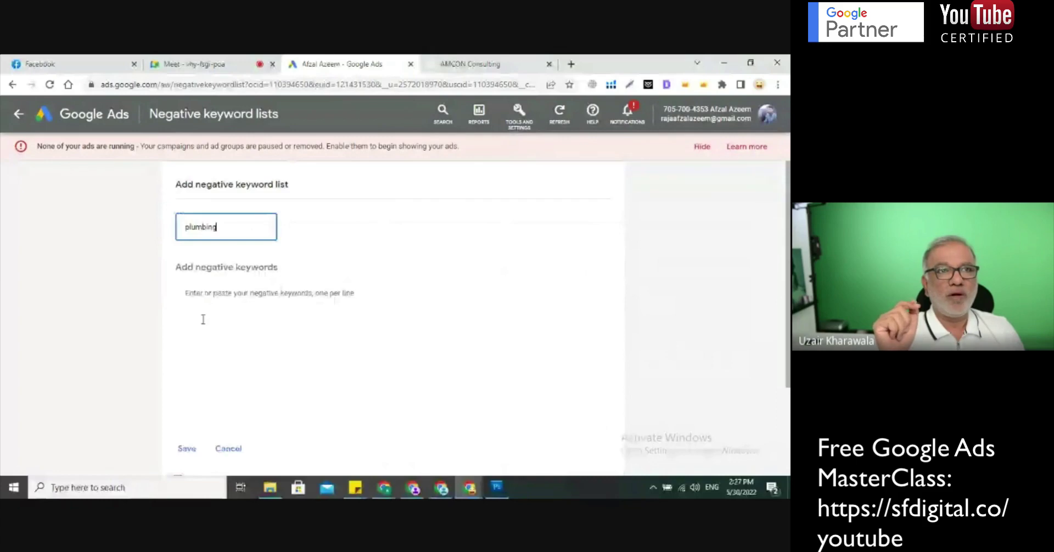
{"action": "left_click", "coordinate": [234, 449]}
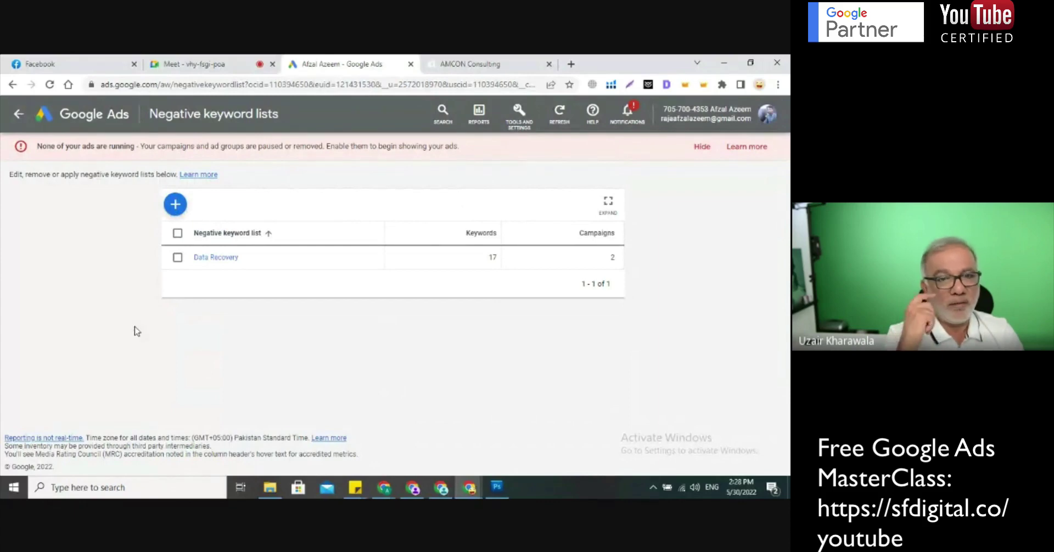
Return from the negative keyword lists to all campaigns and show the account-wide search terms report.
{"action": "left_click", "coordinate": [19, 116]}
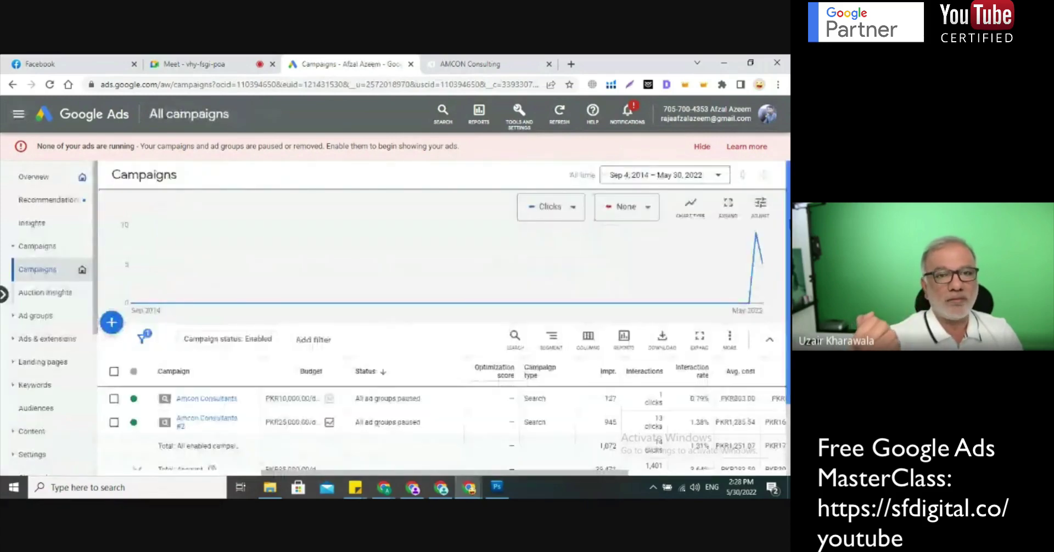
{"action": "scroll", "coordinate": [442, 329], "scroll_direction": "down", "scroll_amount": 1}
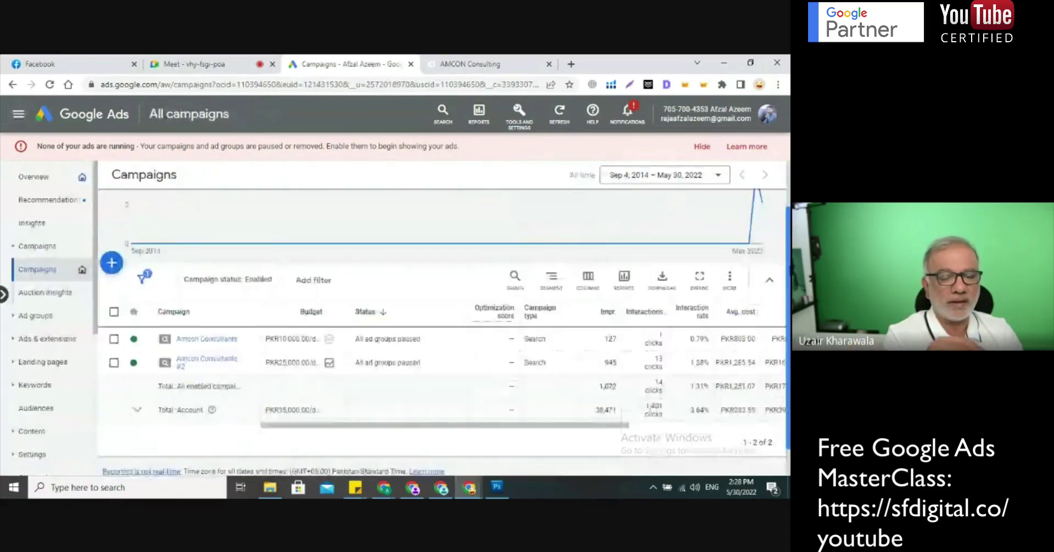
{"action": "scroll", "coordinate": [442, 329], "scroll_direction": "down", "scroll_amount": 1}
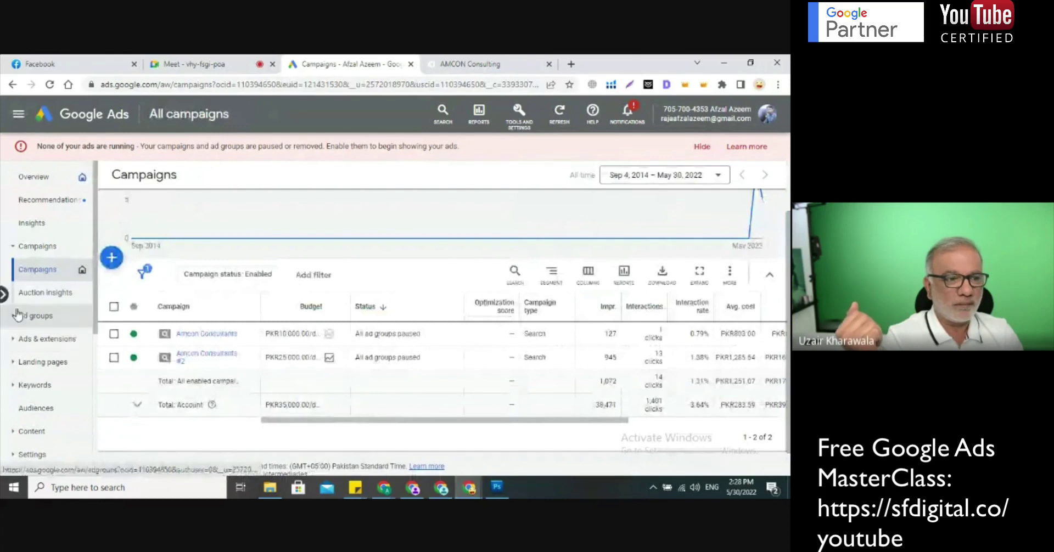
{"action": "left_click", "coordinate": [18, 391]}
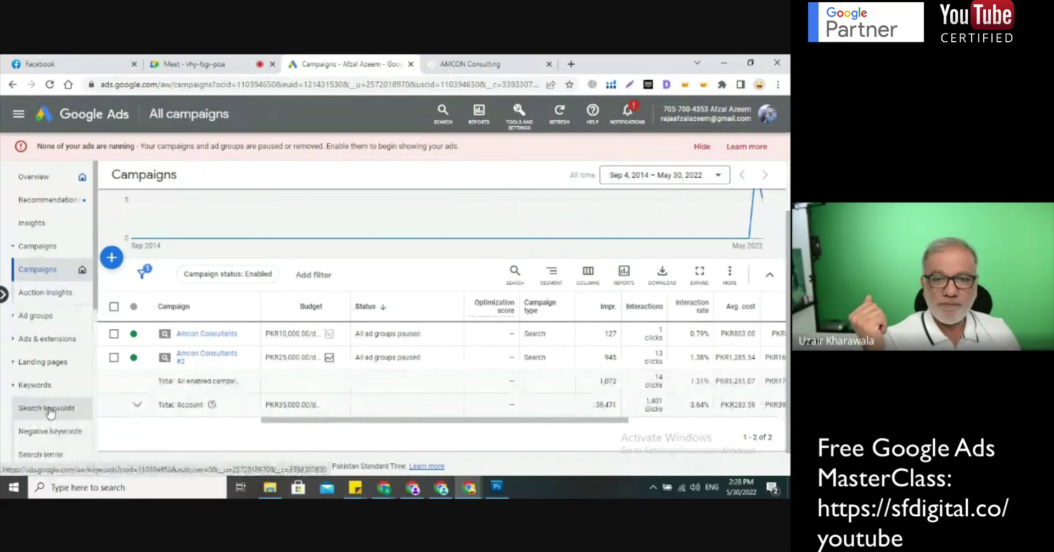
{"action": "left_click", "coordinate": [40, 454]}
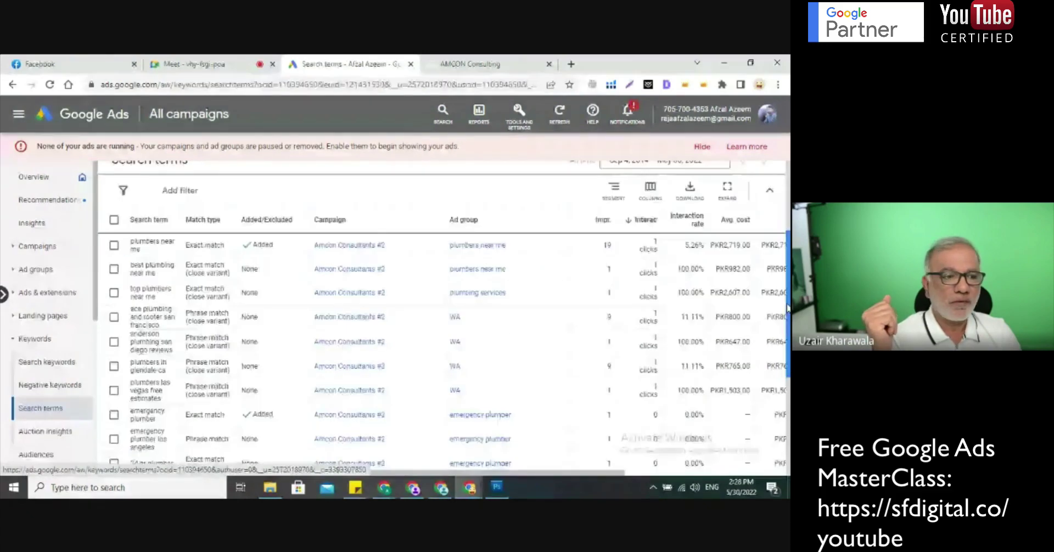
Examine the search terms that triggered the ads, comparing their match types, ad groups, impressions, interactions, interaction rates and average costs.
{"action": "scroll", "coordinate": [788, 308], "scroll_direction": "down", "scroll_amount": 1}
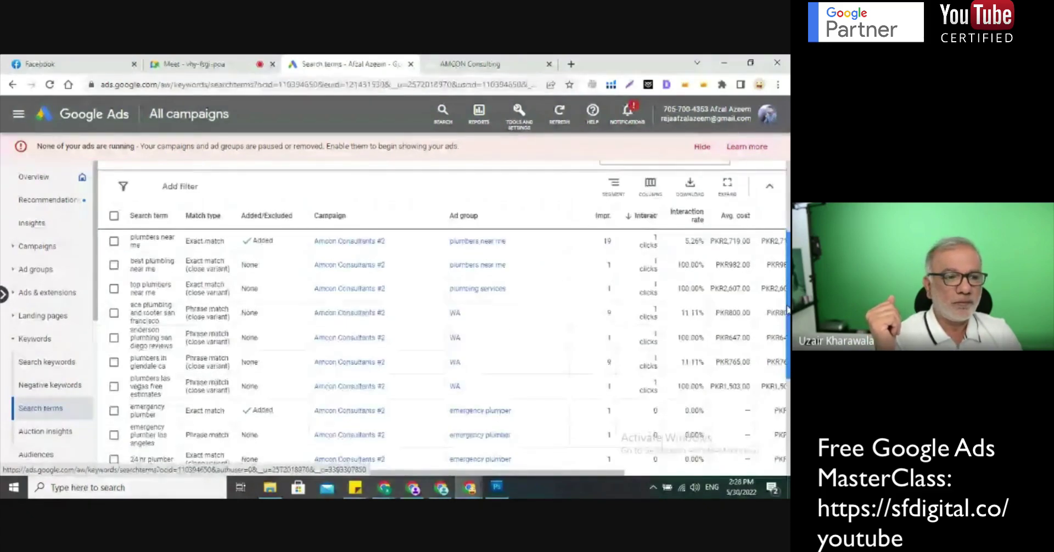
{"action": "scroll", "coordinate": [788, 309], "scroll_direction": "down", "scroll_amount": 1}
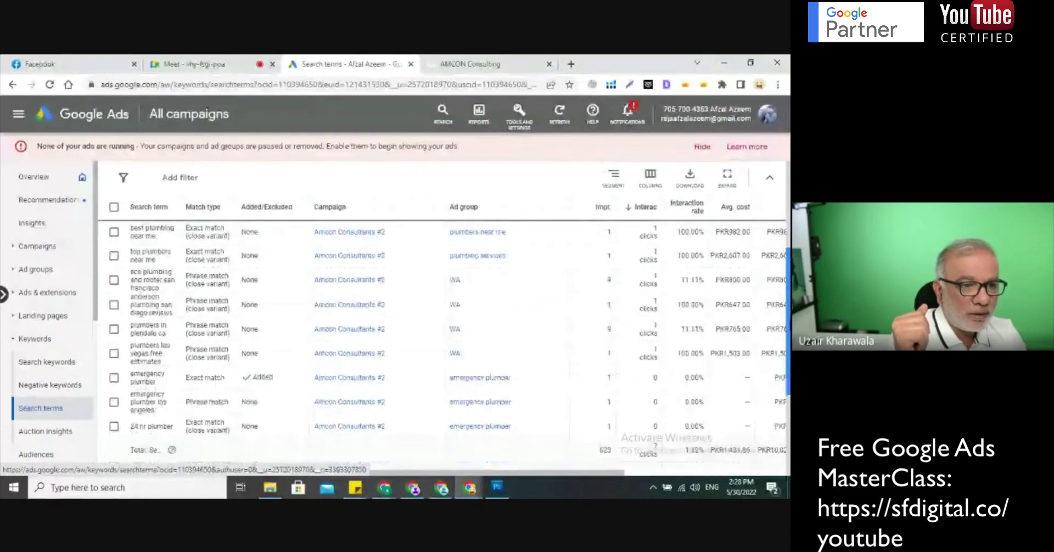
{"action": "scroll", "coordinate": [444, 335], "scroll_direction": "up", "scroll_amount": 1}
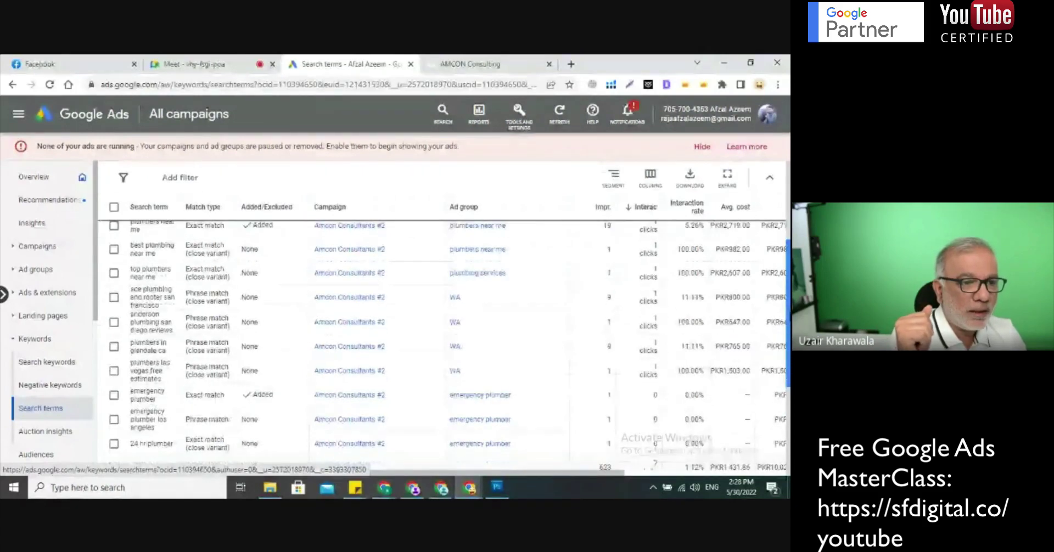
{"action": "scroll", "coordinate": [444, 335], "scroll_direction": "up", "scroll_amount": 1}
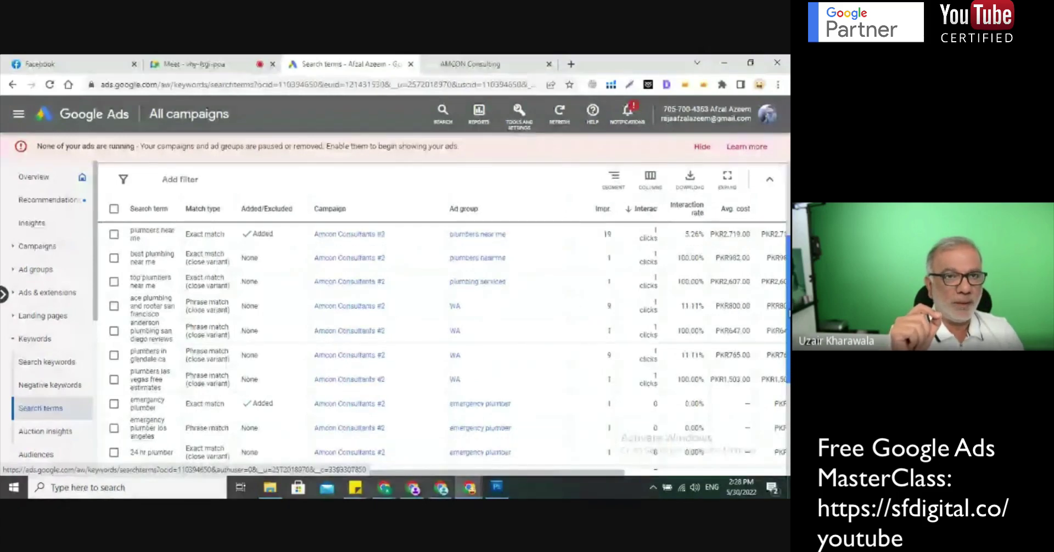
{"action": "scroll", "coordinate": [784, 305], "scroll_direction": "up", "scroll_amount": 1}
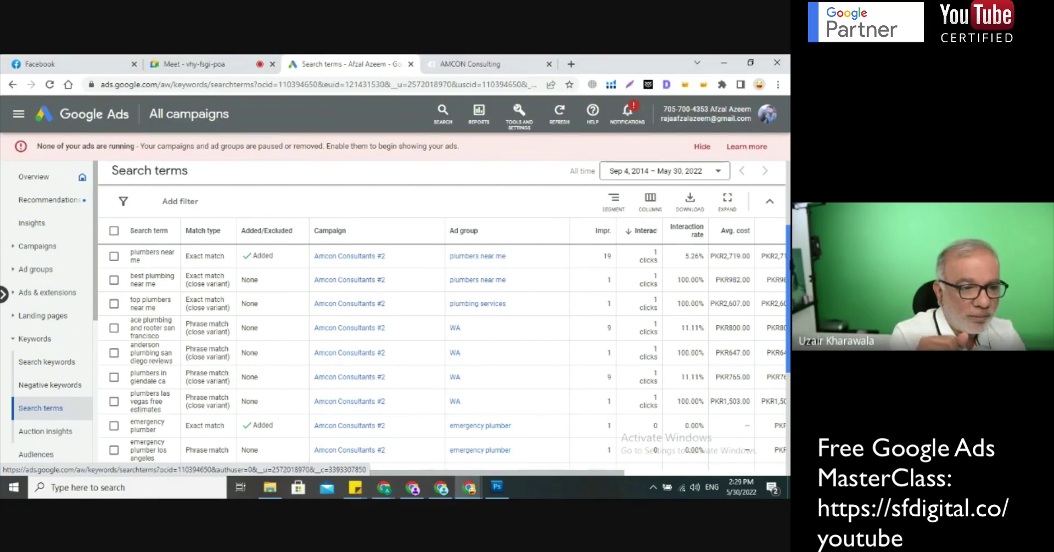
{"action": "scroll", "coordinate": [384, 329], "scroll_direction": "down", "scroll_amount": 2}
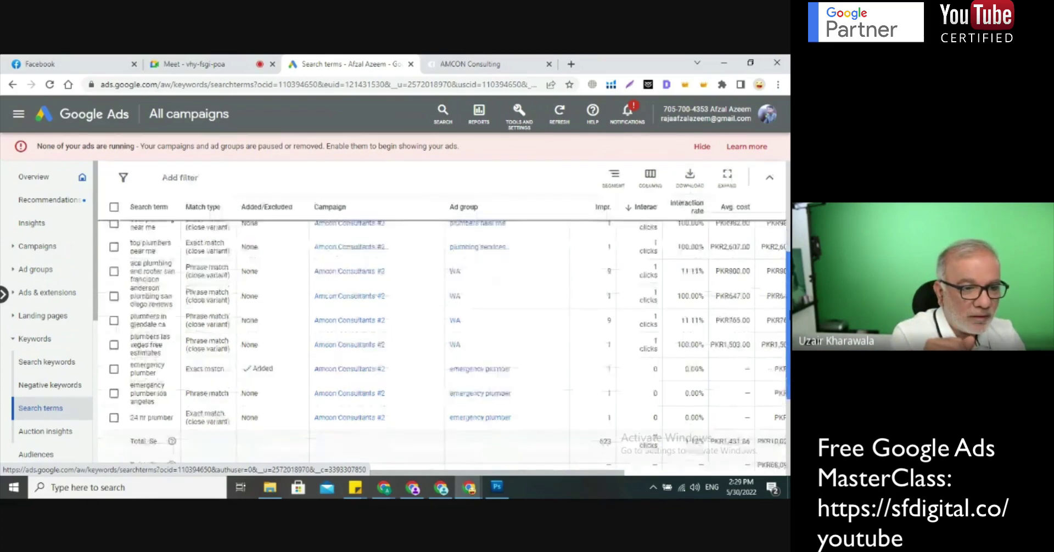
{"action": "scroll", "coordinate": [384, 340], "scroll_direction": "up", "scroll_amount": 2}
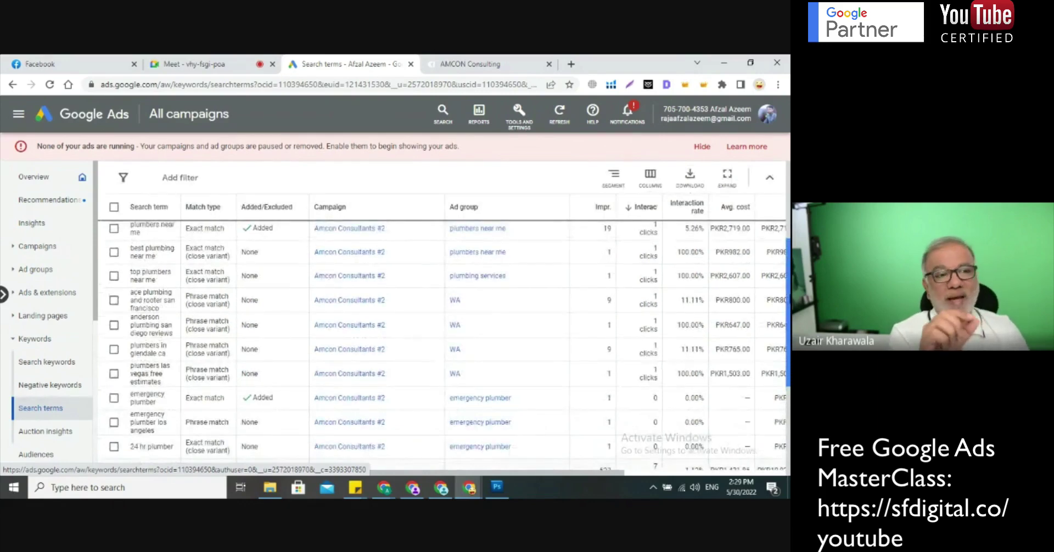
{"action": "scroll", "coordinate": [444, 316], "scroll_direction": "up", "scroll_amount": 1}
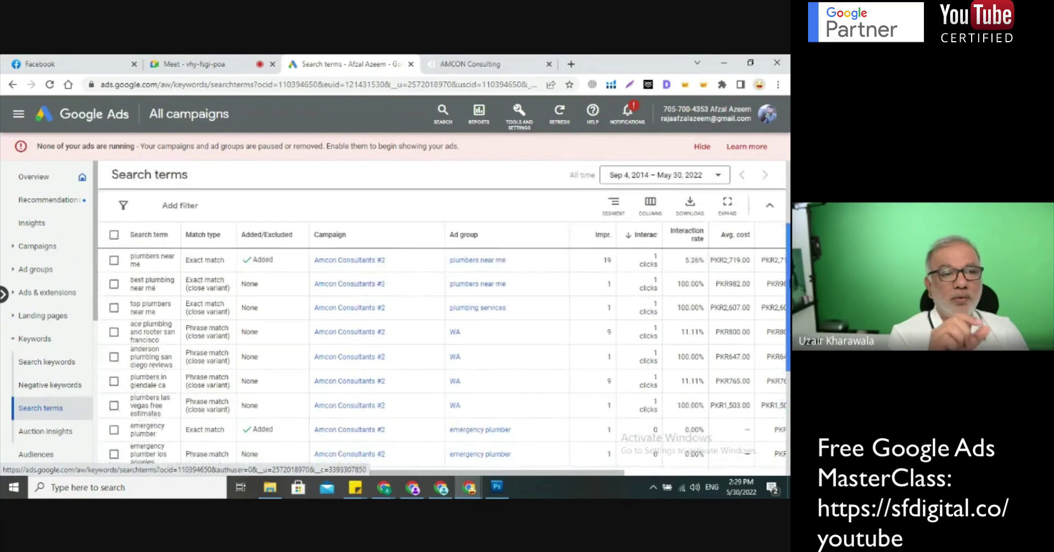
{"action": "scroll", "coordinate": [444, 317], "scroll_direction": "down", "scroll_amount": 1}
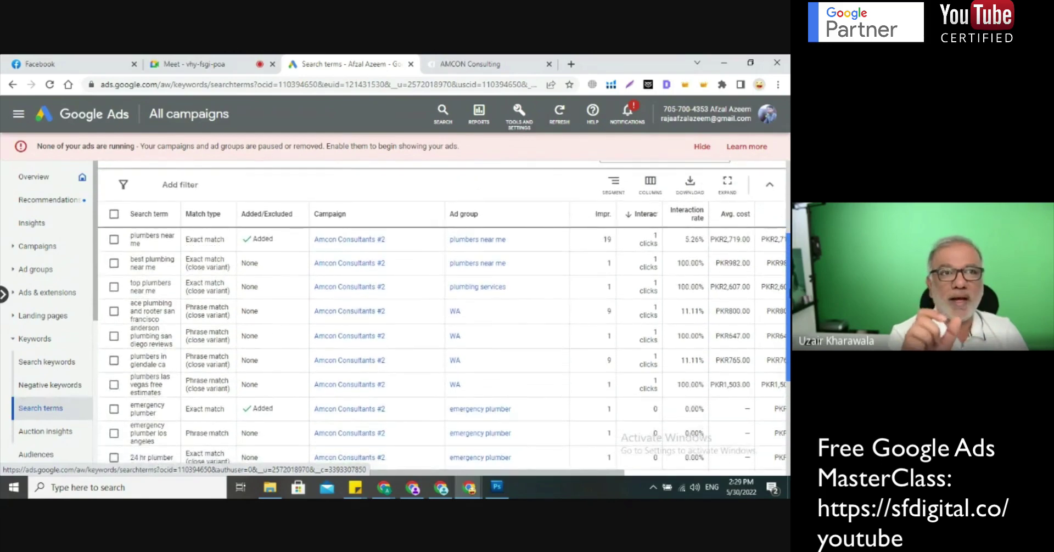
{"action": "scroll", "coordinate": [444, 316], "scroll_direction": "down", "scroll_amount": 1}
{"action": "scroll", "coordinate": [443, 316], "scroll_direction": "up", "scroll_amount": 1}
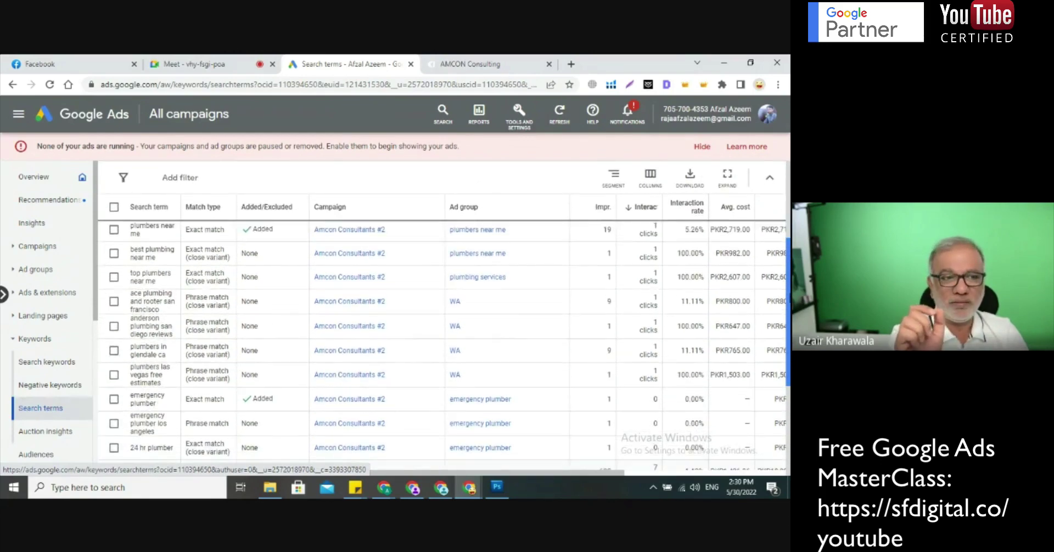